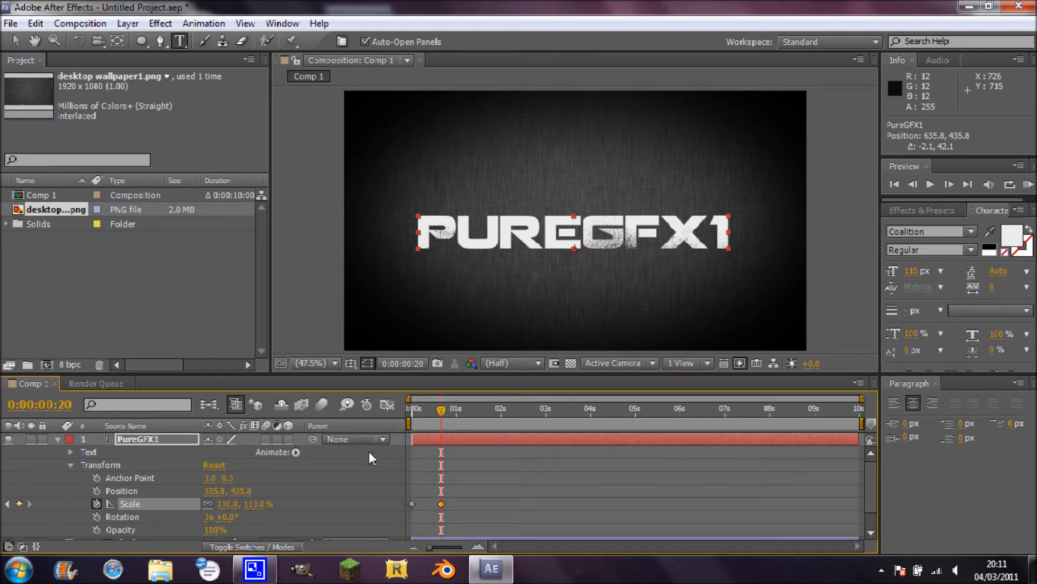
# Preview the PureGFX1 text's scale animation twice from the start of the composition.
pyautogui.moveTo(444, 417); pyautogui.dragTo(407, 428)
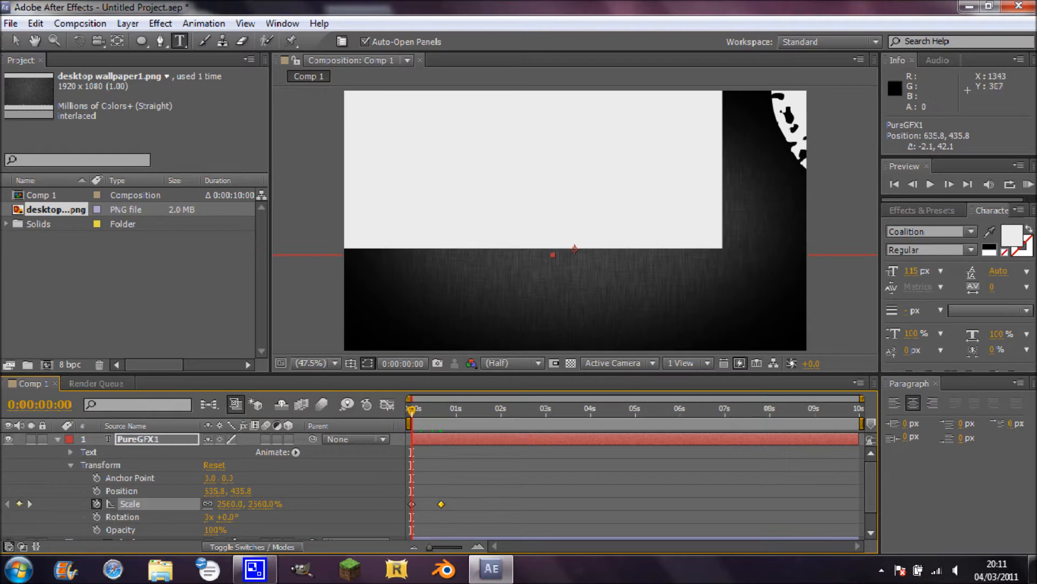
pyautogui.click(929, 184)
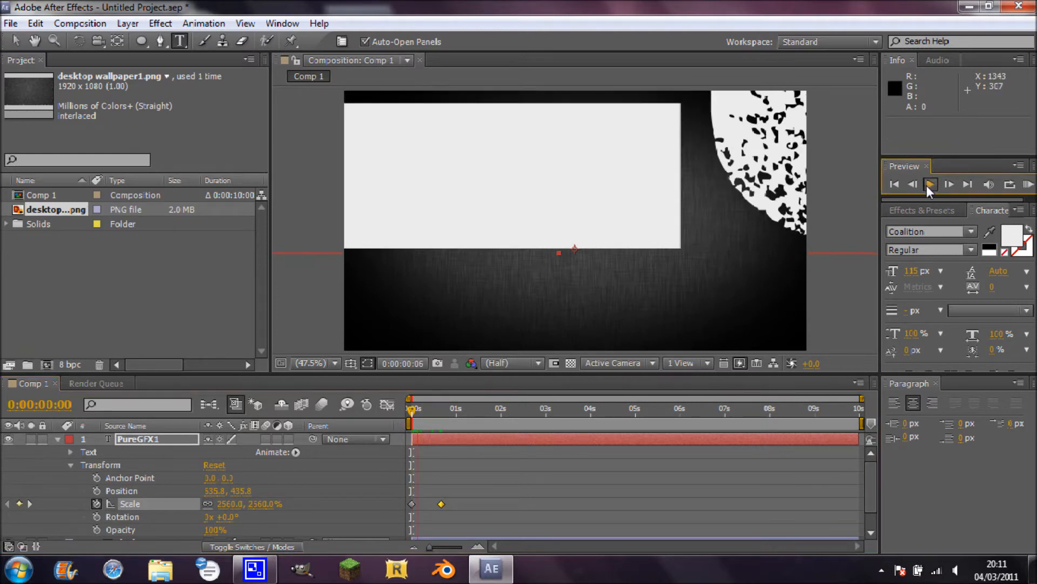
pyautogui.click(928, 186)
pyautogui.moveTo(451, 410); pyautogui.dragTo(411, 414)
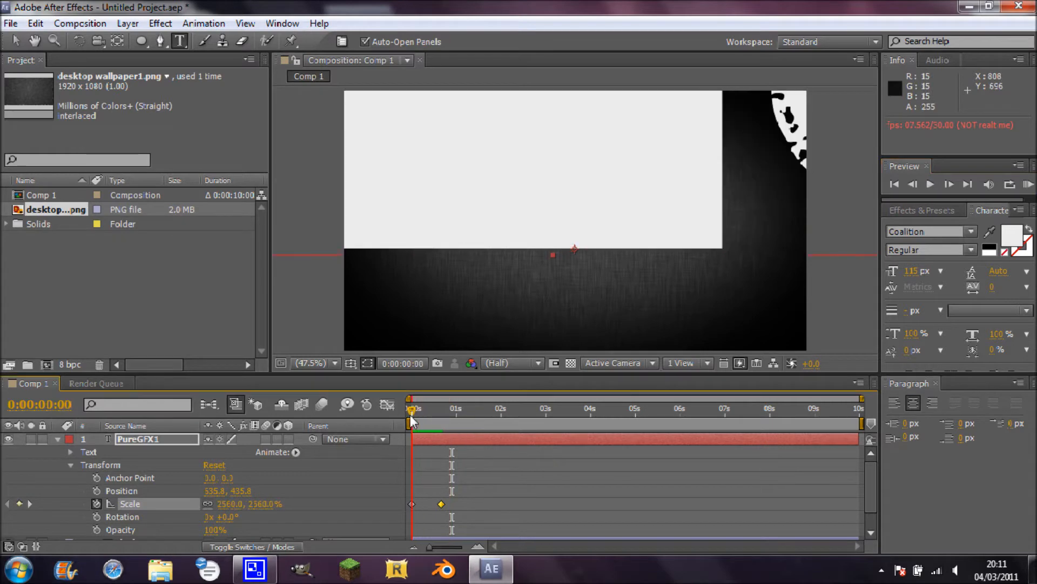
pyautogui.click(930, 185)
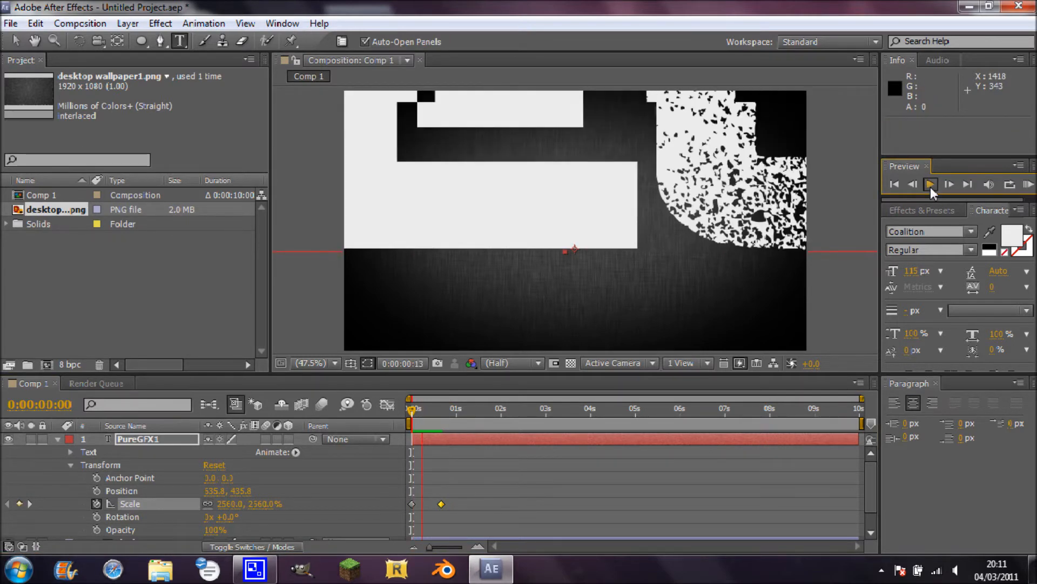
pyautogui.click(930, 186)
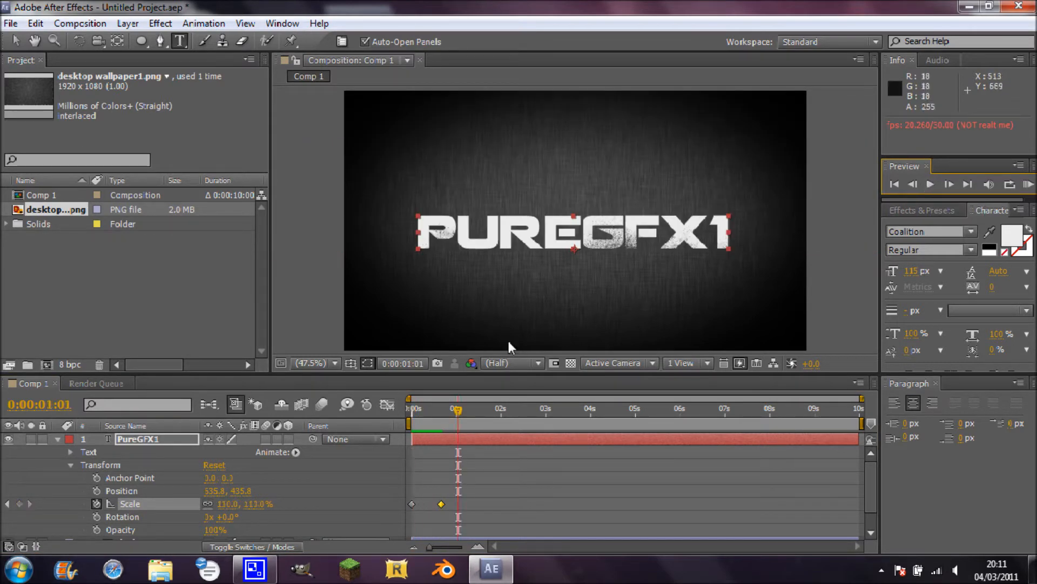
# Enable motion blur for the PureGFX1 text layer and the composition, and preview the scale animation from the start.
pyautogui.click(458, 413)
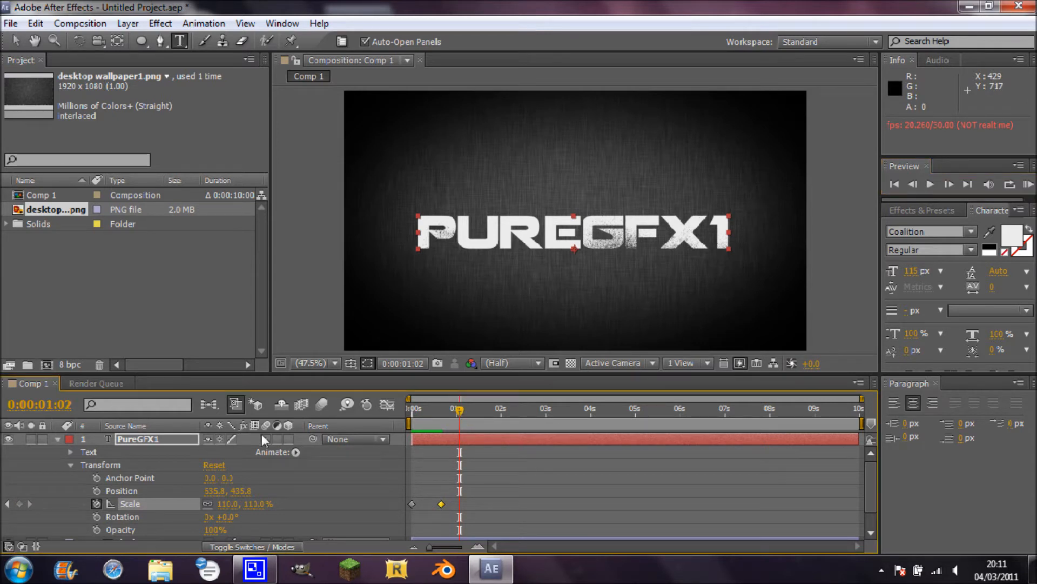
pyautogui.click(318, 406)
pyautogui.moveTo(466, 411); pyautogui.dragTo(379, 414)
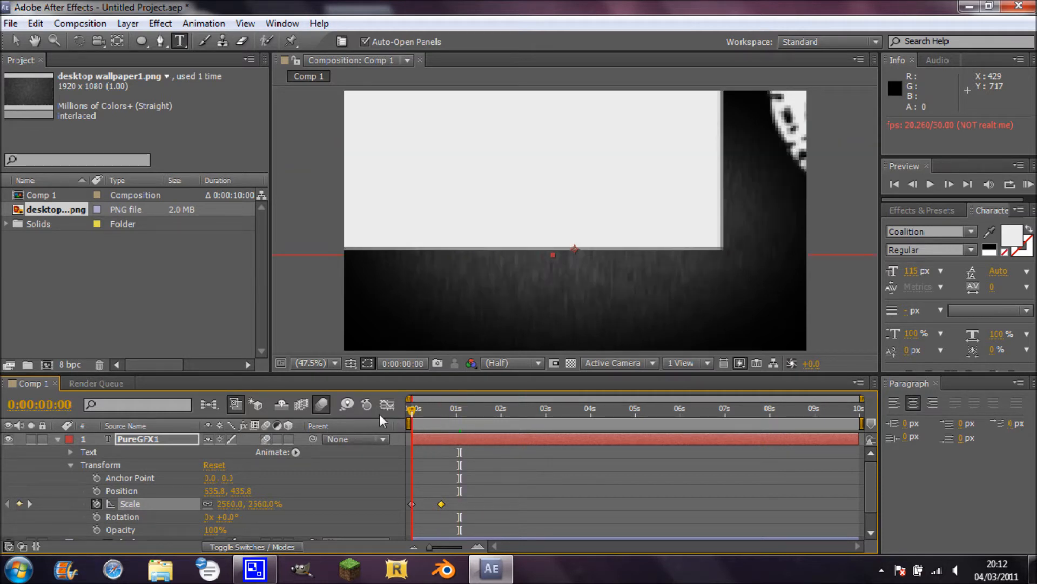
pyautogui.click(935, 189)
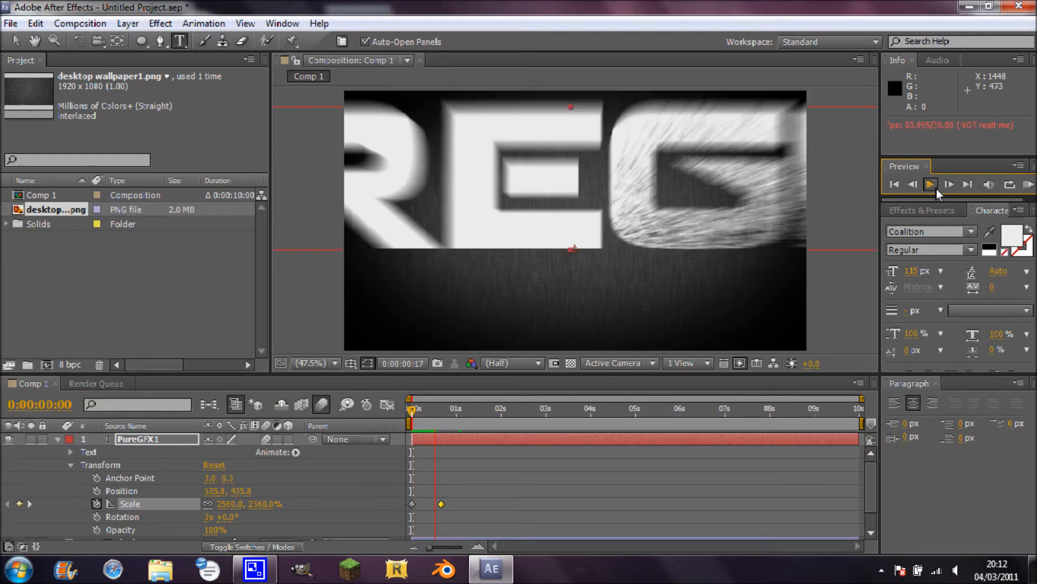
pyautogui.click(936, 189)
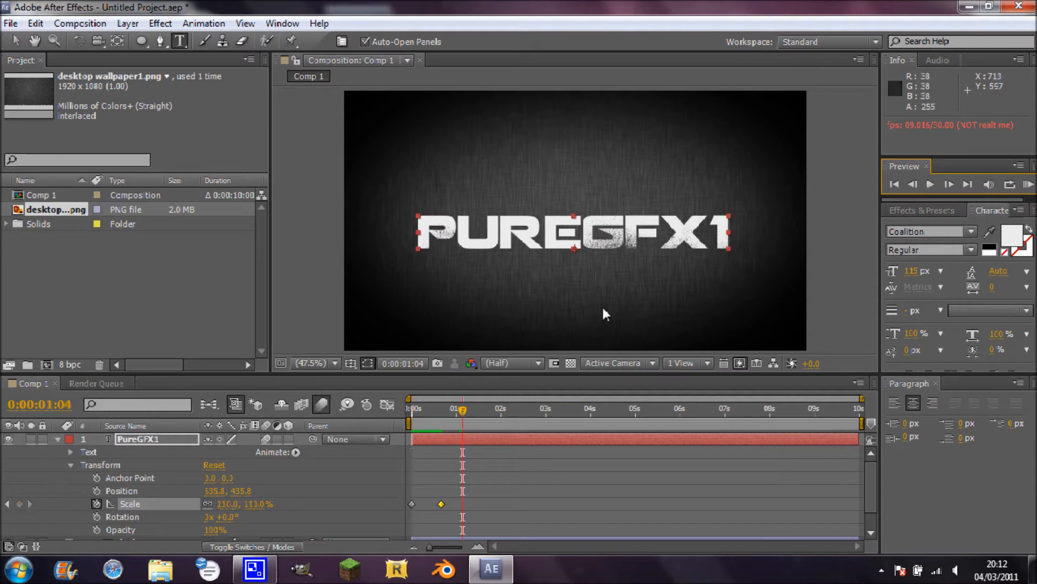
pyautogui.click(412, 416)
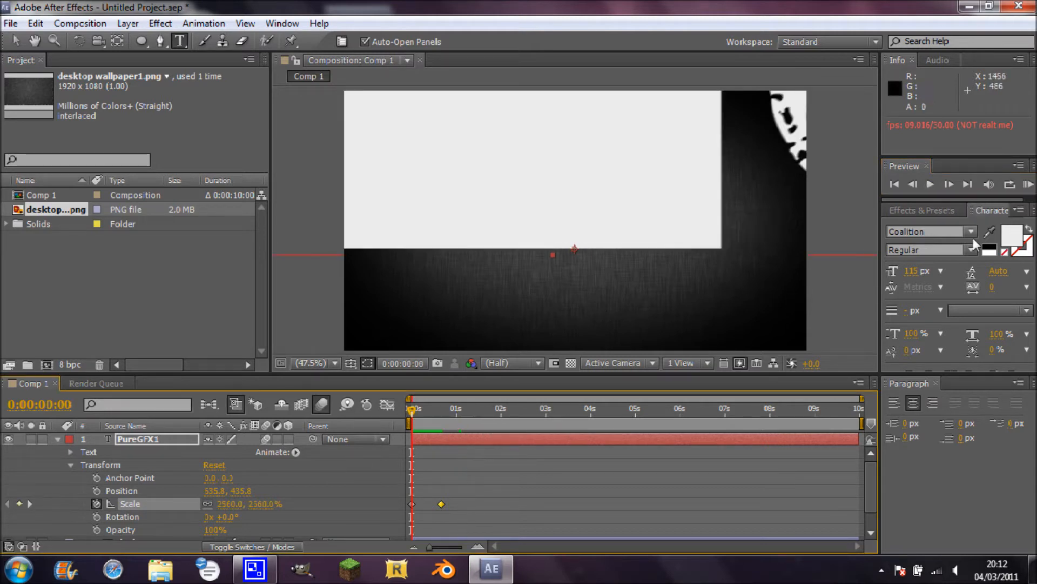
pyautogui.click(930, 185)
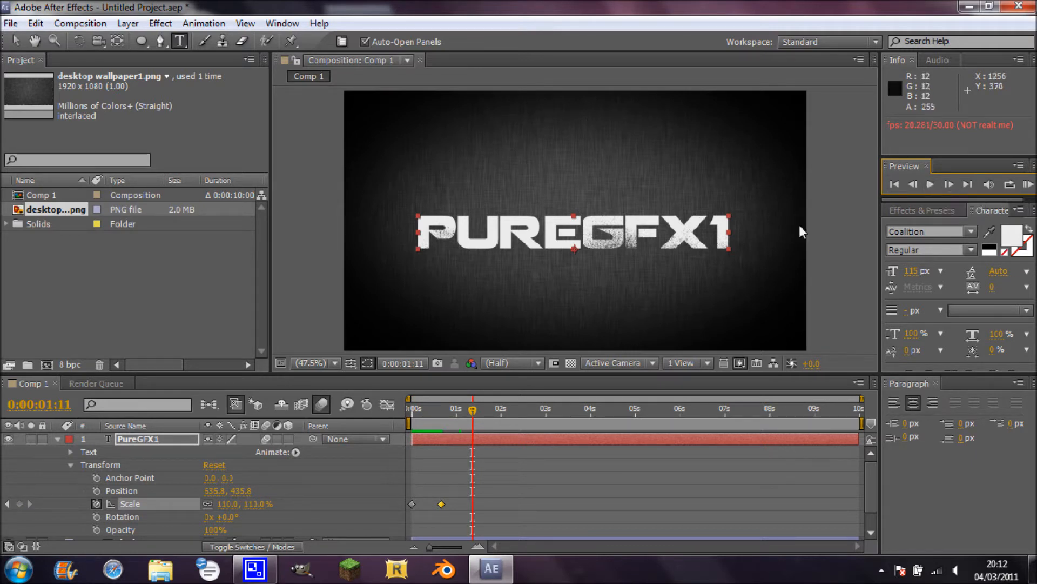
# Add a 95% scale keyframe to the PureGFX1 layer at 0:00:03:00 and shift it to 0:00:03:16.
pyautogui.moveTo(471, 410)
pyautogui.mouseDown()
pyautogui.moveTo(418, 413)
pyautogui.moveTo(461, 420)
pyautogui.mouseUp()
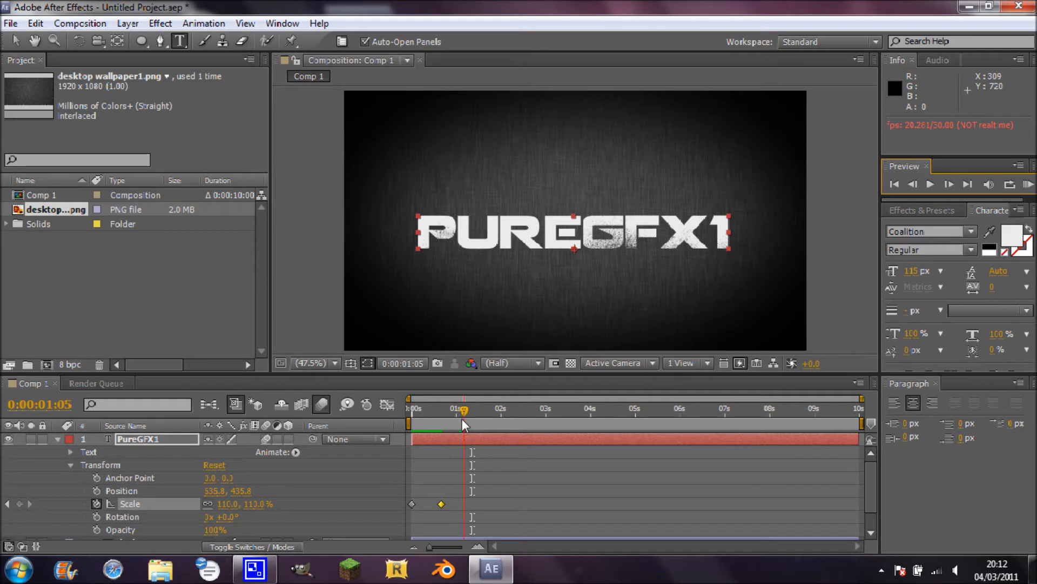
pyautogui.moveTo(462, 416); pyautogui.dragTo(545, 409)
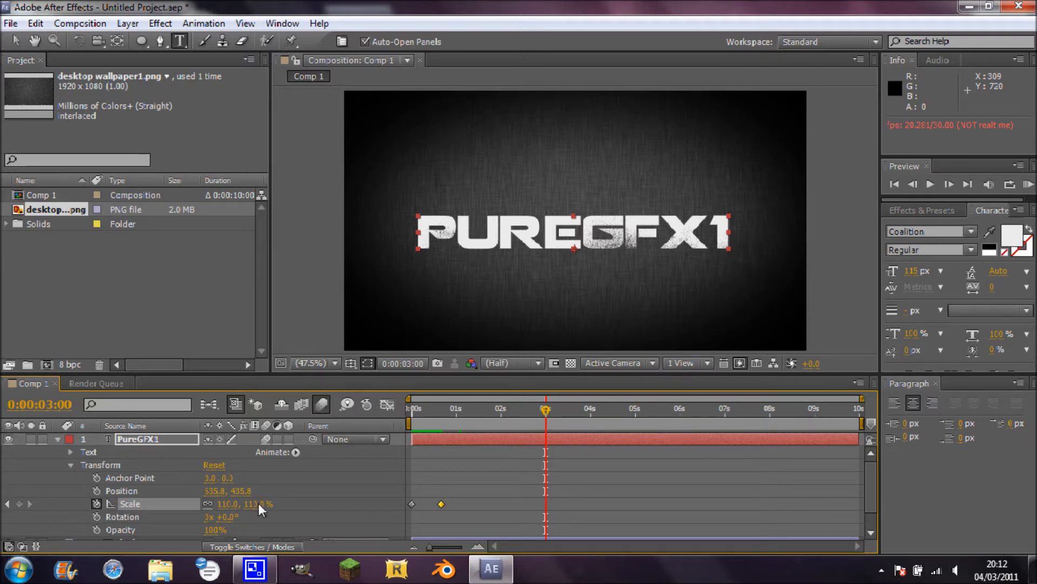
pyautogui.moveTo(256, 501); pyautogui.dragTo(238, 498)
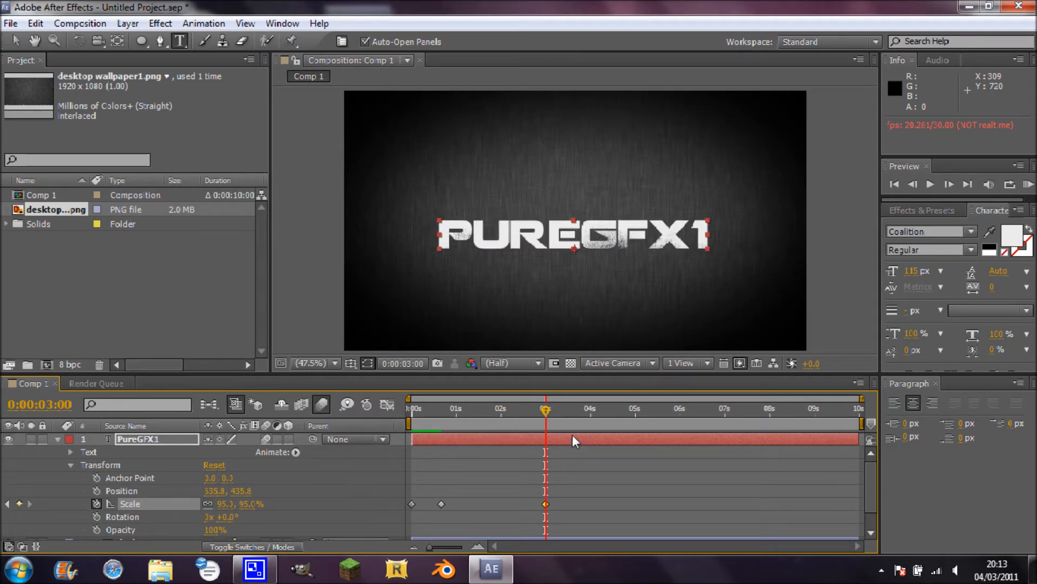
pyautogui.moveTo(545, 409); pyautogui.dragTo(546, 440)
pyautogui.moveTo(543, 504); pyautogui.dragTo(571, 501)
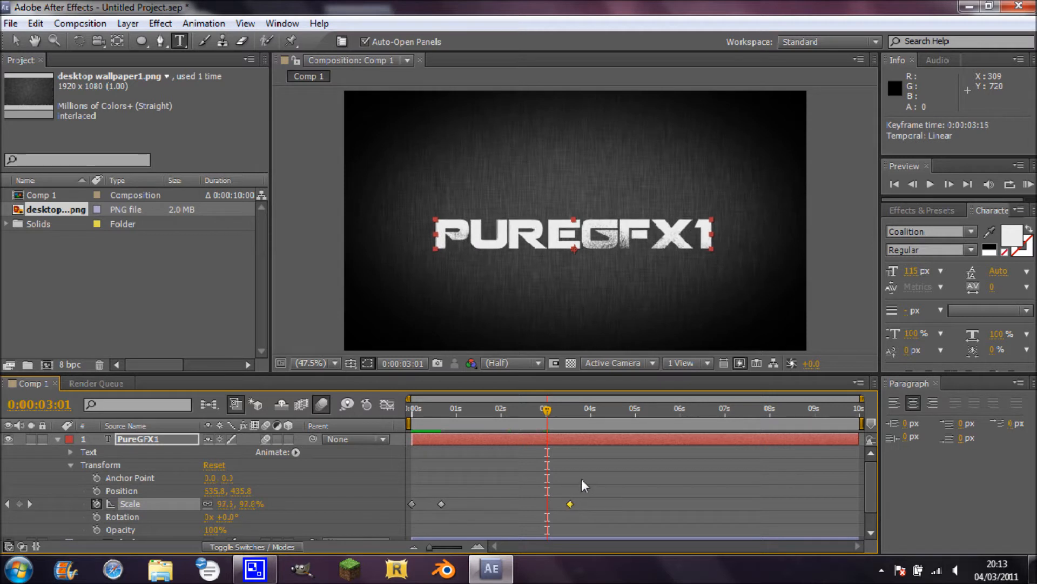
# Set the PureGFX1 layer's scale to 103.6% at 0:00:03:01 and delete the 95% keyframe at 0:00:03:16.
pyautogui.moveTo(230, 503); pyautogui.dragTo(232, 502)
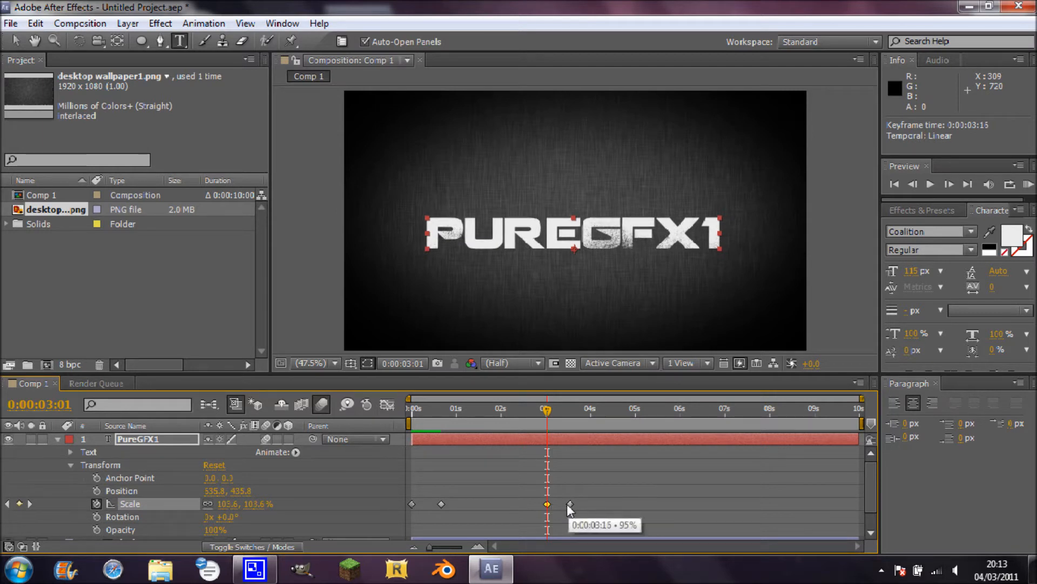
pyautogui.moveTo(569, 504)
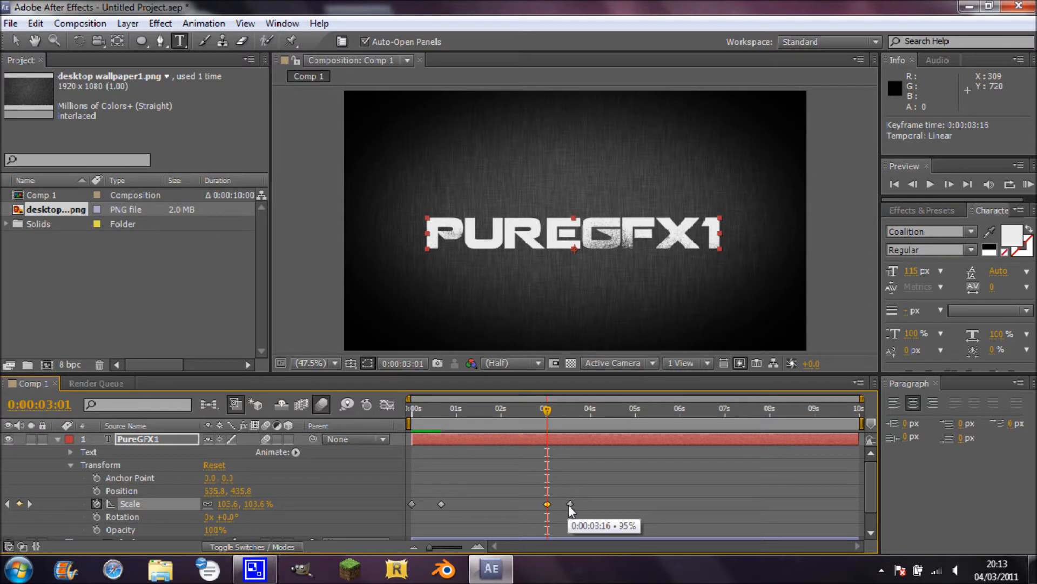
pyautogui.click(570, 504)
pyautogui.press('Delete')
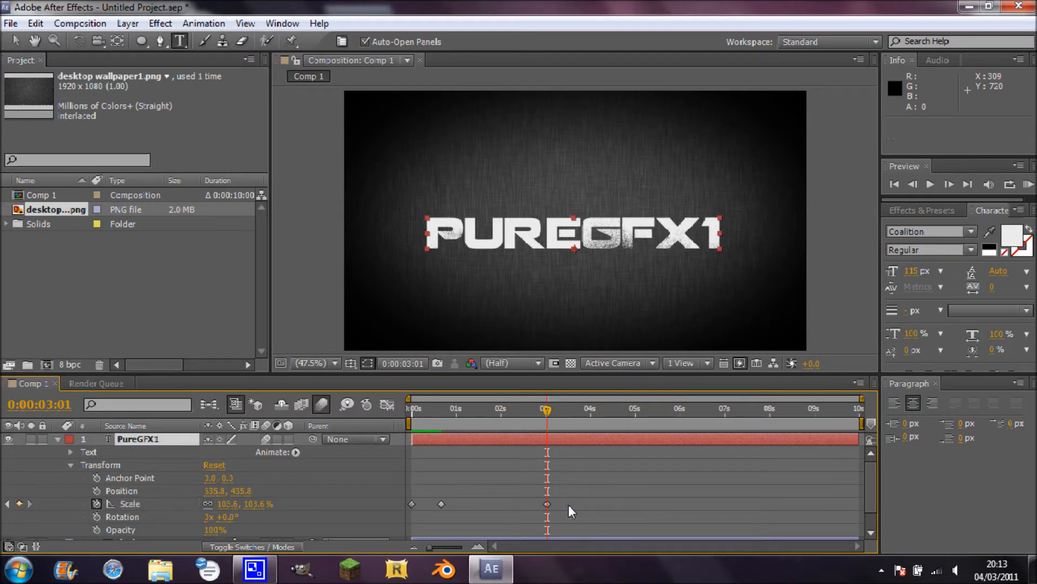
# Move the last scale keyframe of the PureGFX1 layer to 0:00:03:17.
pyautogui.click(548, 504)
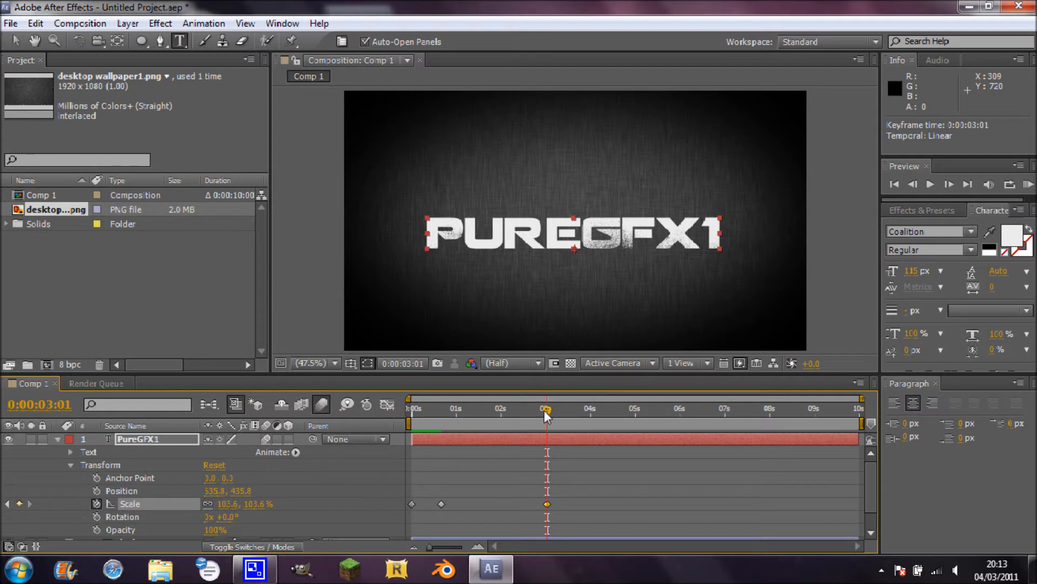
pyautogui.moveTo(543, 410); pyautogui.dragTo(469, 432)
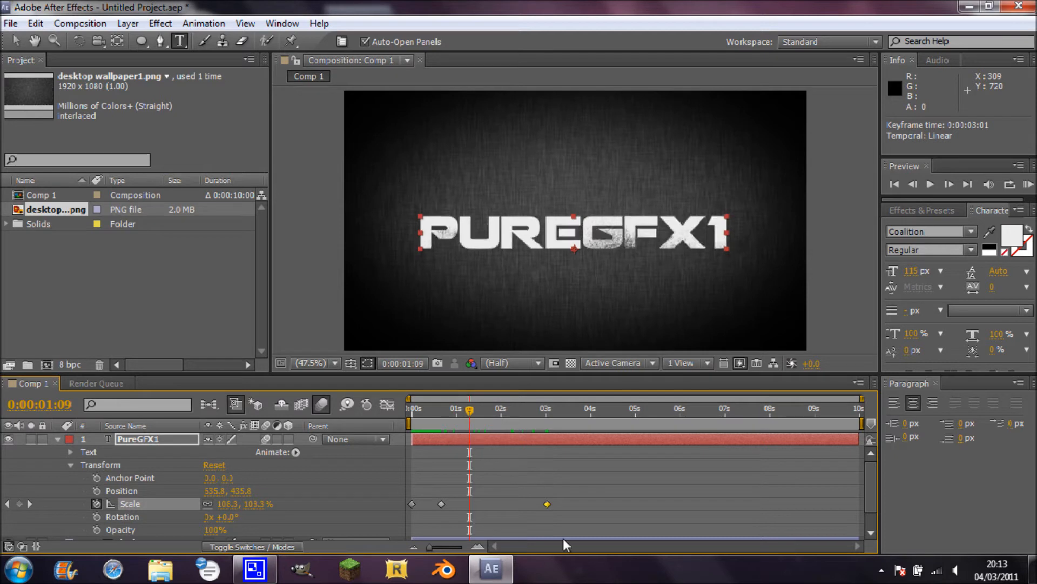
pyautogui.moveTo(563, 511); pyautogui.dragTo(567, 511)
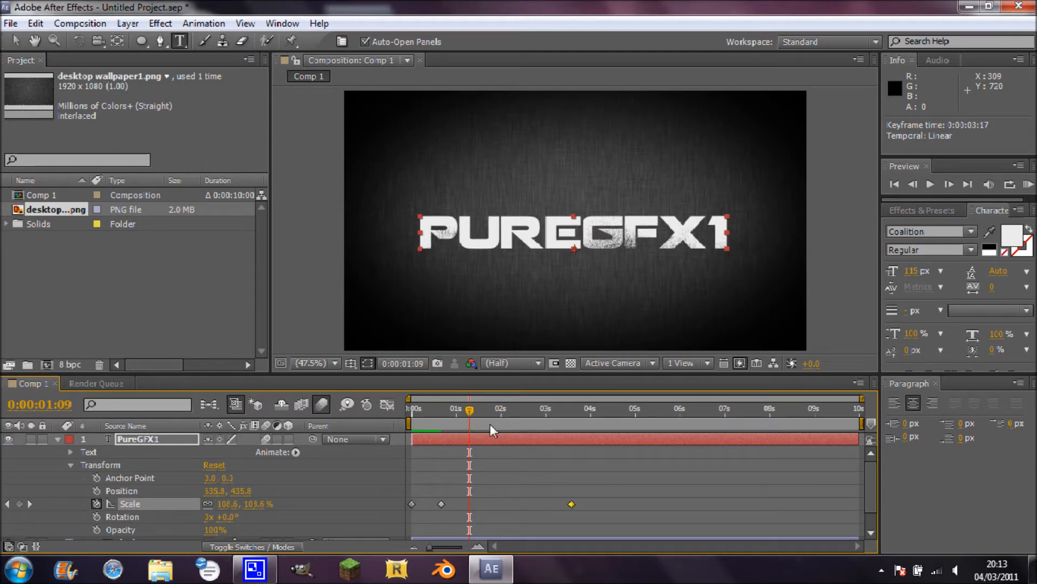
# Preview the text's zoom-in and slow shrink twice from the beginning of the timeline.
pyautogui.moveTo(472, 410); pyautogui.dragTo(411, 400)
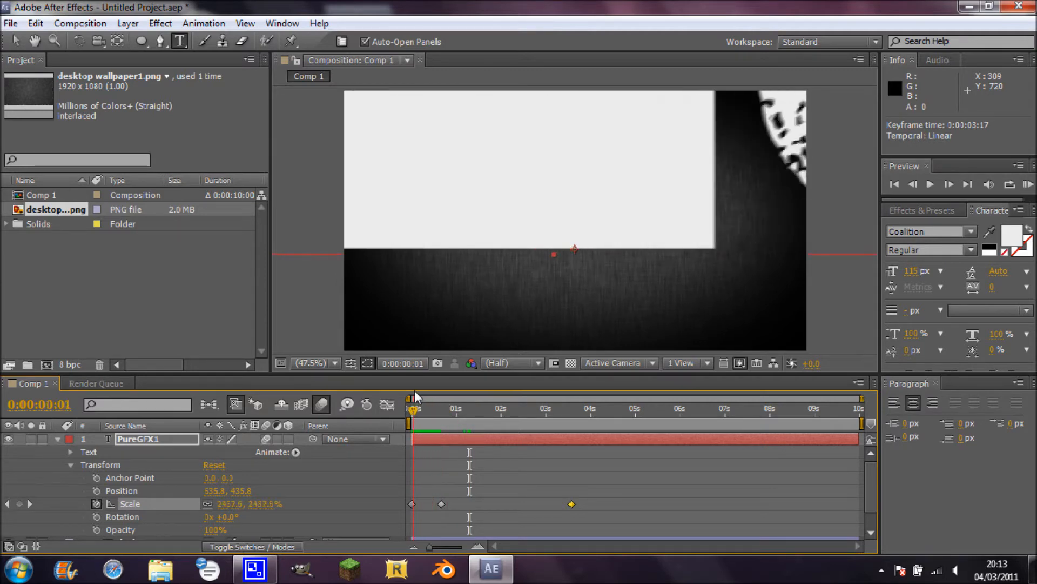
pyautogui.click(930, 185)
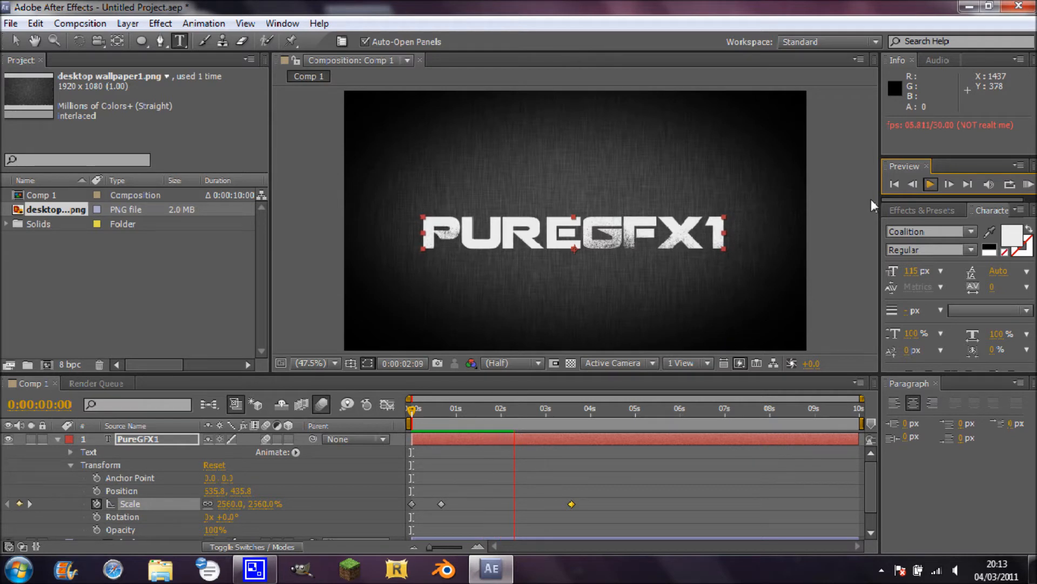
pyautogui.click(927, 183)
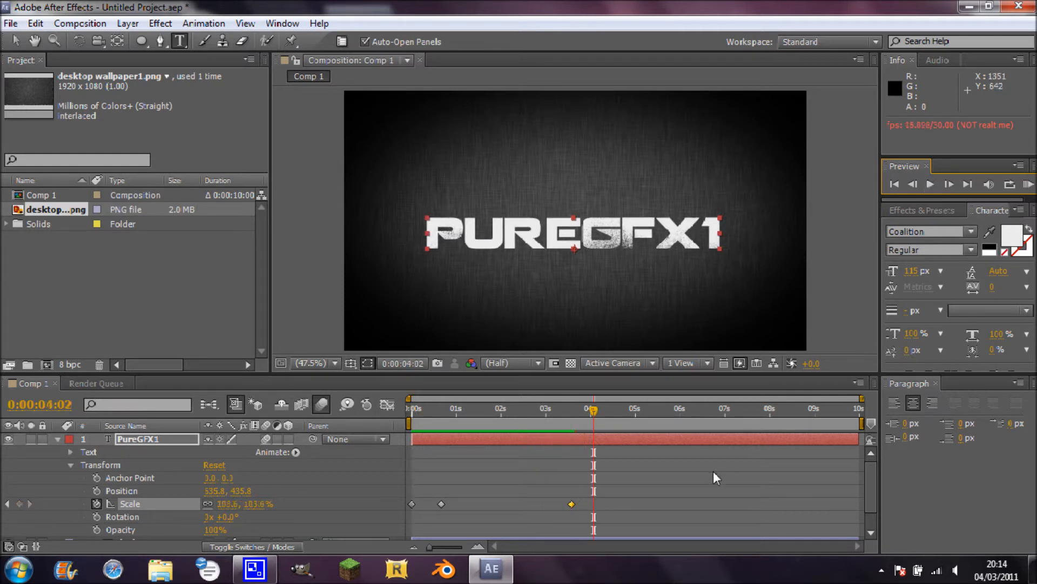
pyautogui.moveTo(583, 408); pyautogui.dragTo(413, 409)
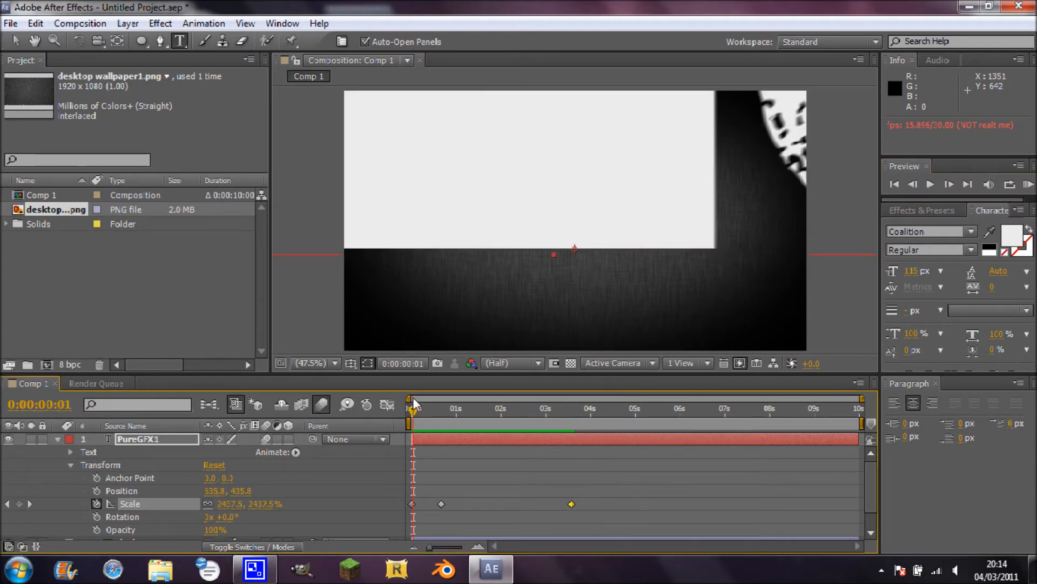
pyautogui.click(931, 185)
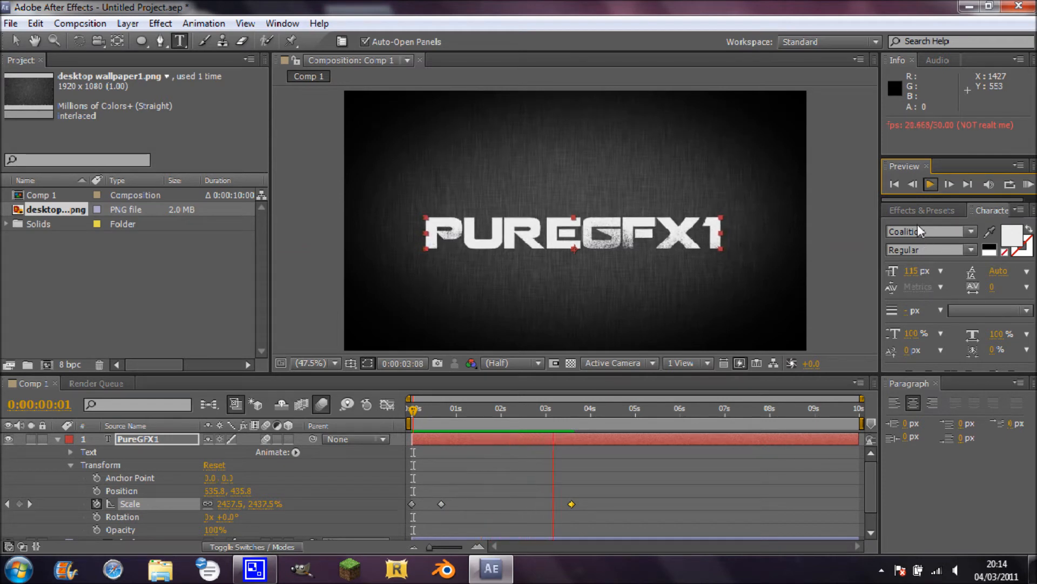
pyautogui.click(929, 186)
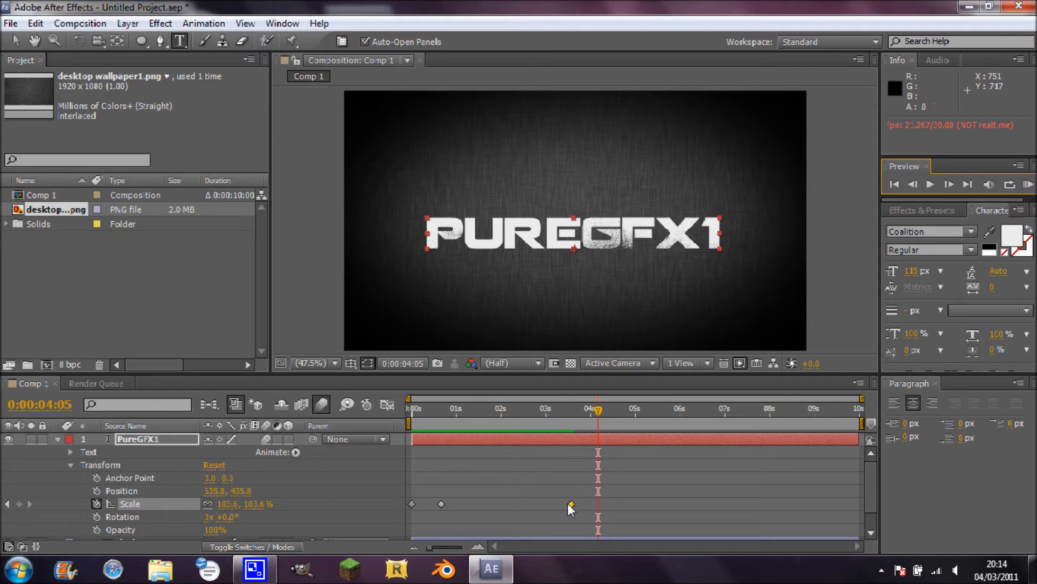
# Move the last scale keyframe to 0:00:02:14 and preview the faster shrink from the start.
pyautogui.moveTo(571, 506); pyautogui.dragTo(522, 490)
pyautogui.moveTo(600, 409); pyautogui.dragTo(411, 407)
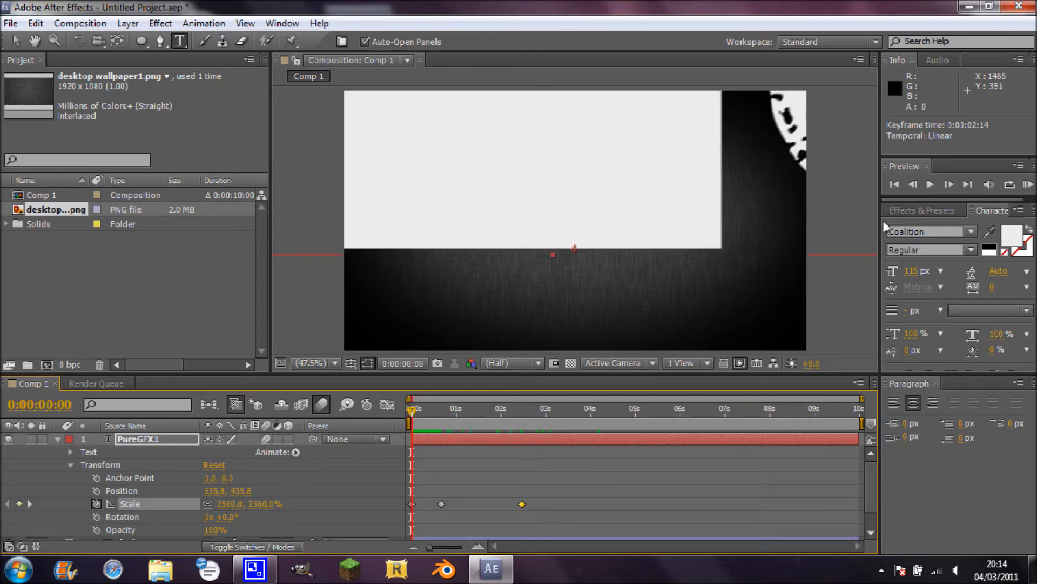
pyautogui.click(927, 183)
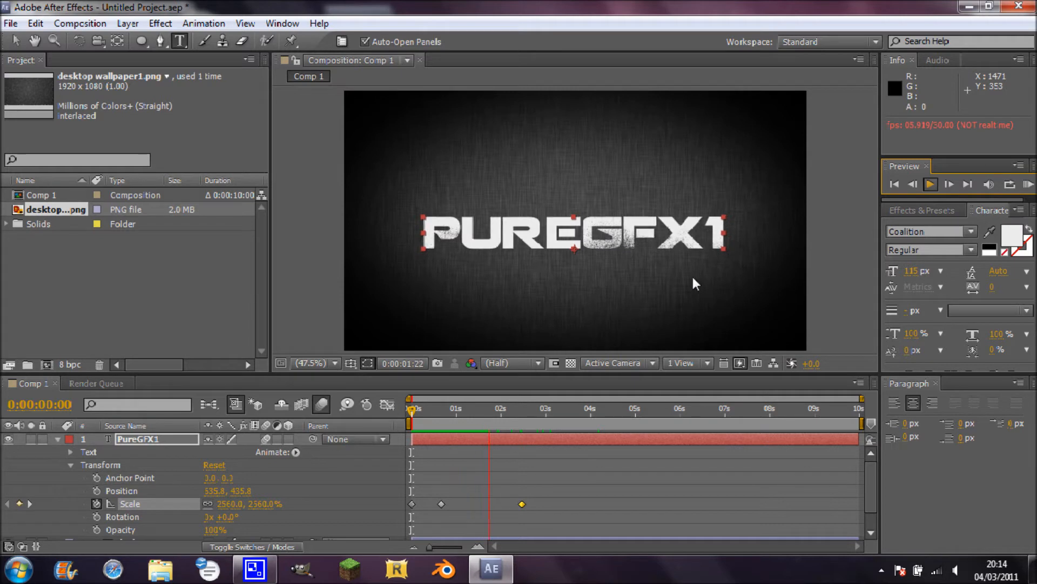
pyautogui.click(932, 190)
pyautogui.moveTo(543, 419); pyautogui.dragTo(398, 410)
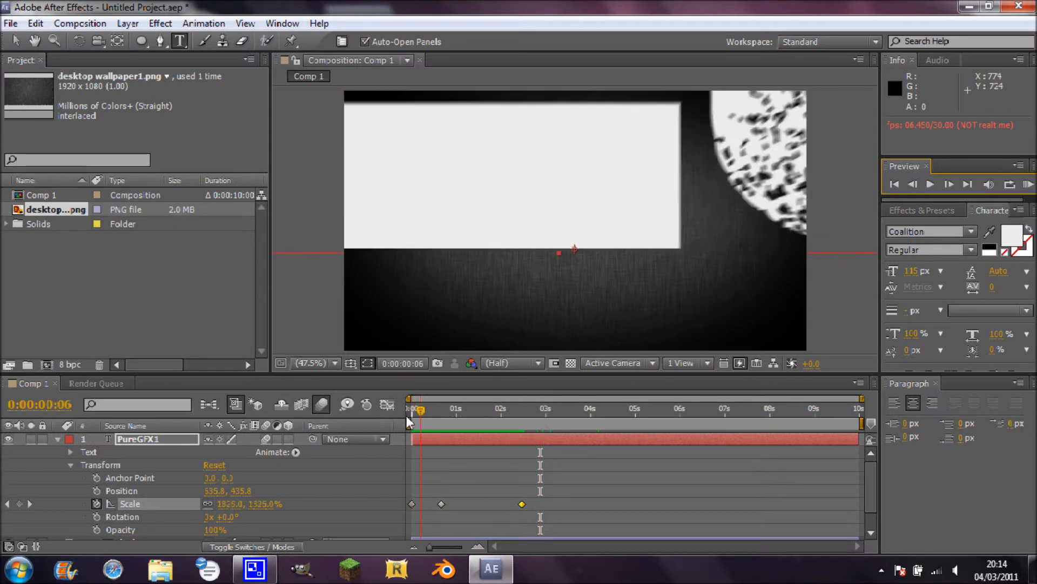
pyautogui.click(930, 184)
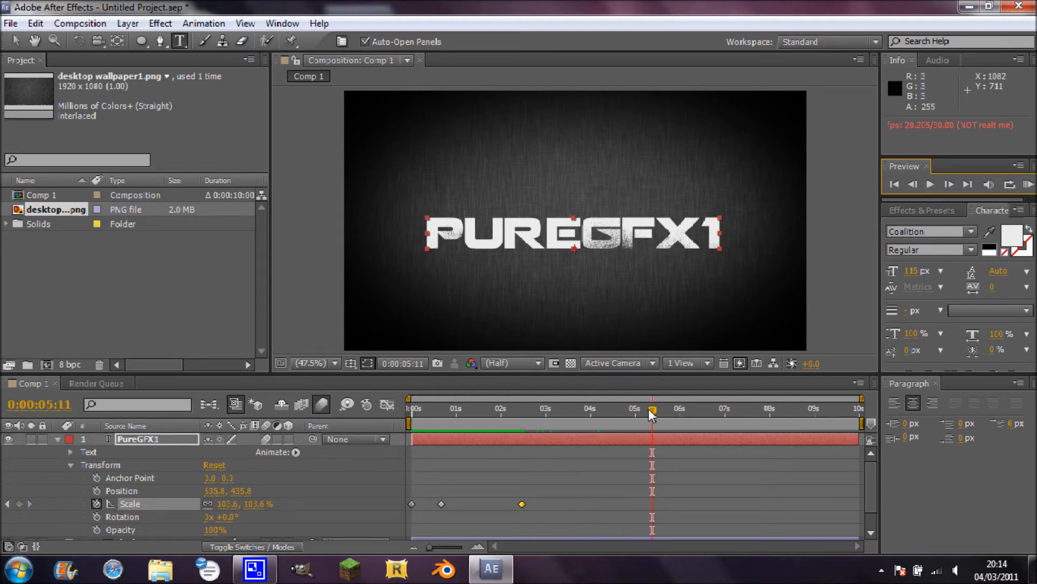
pyautogui.moveTo(652, 406); pyautogui.dragTo(404, 427)
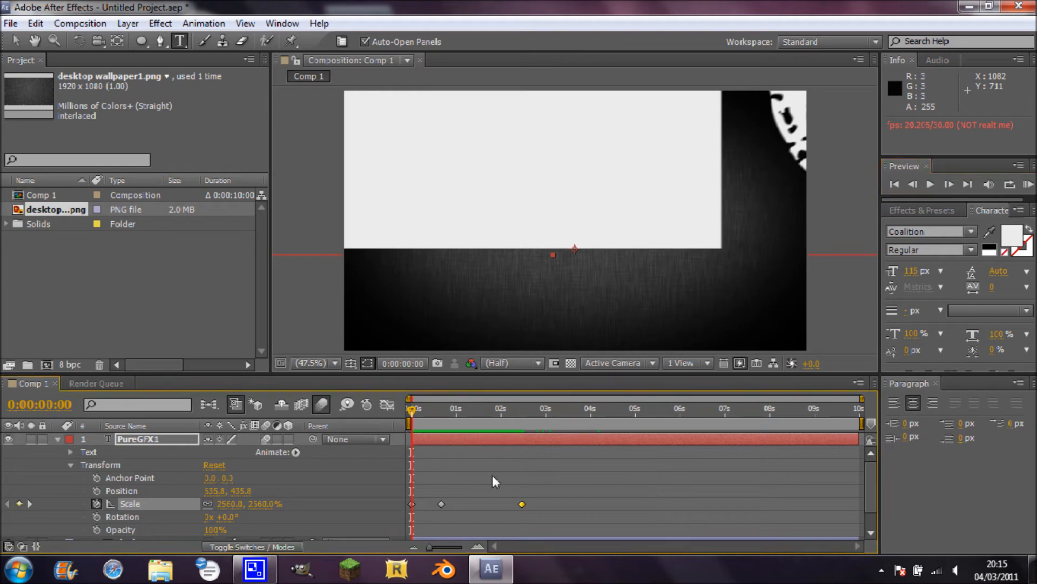
# Check the last scale keyframe's interpolation settings, keeping Linear temporal interpolation.
pyautogui.rightClick(522, 503)
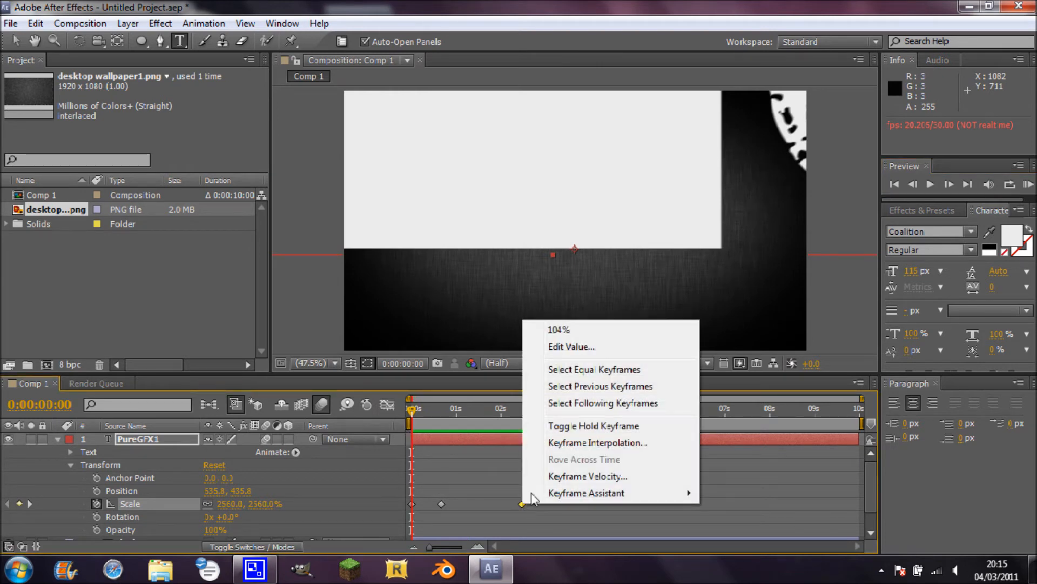
pyautogui.click(611, 442)
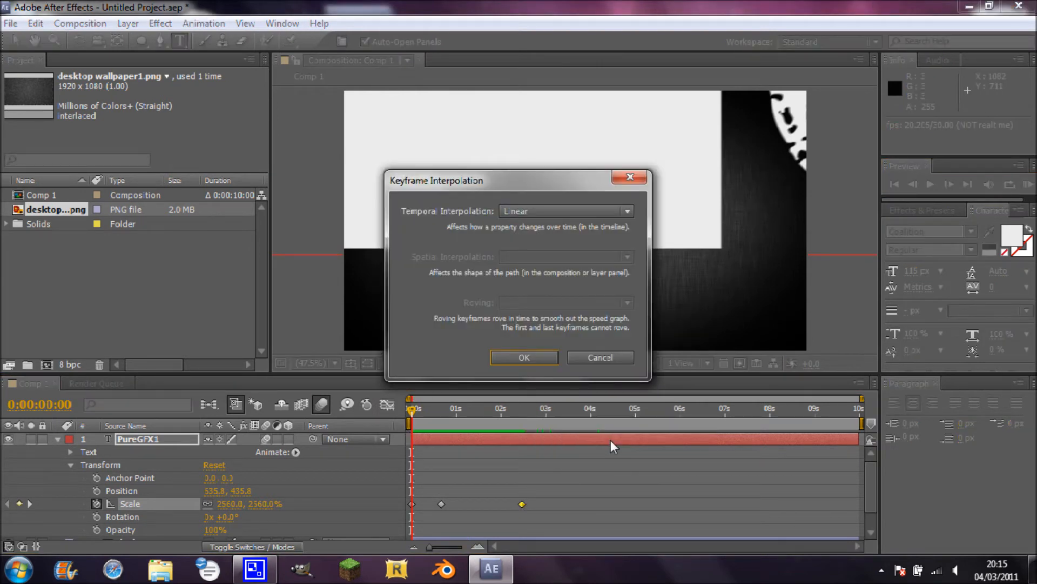
pyautogui.click(526, 359)
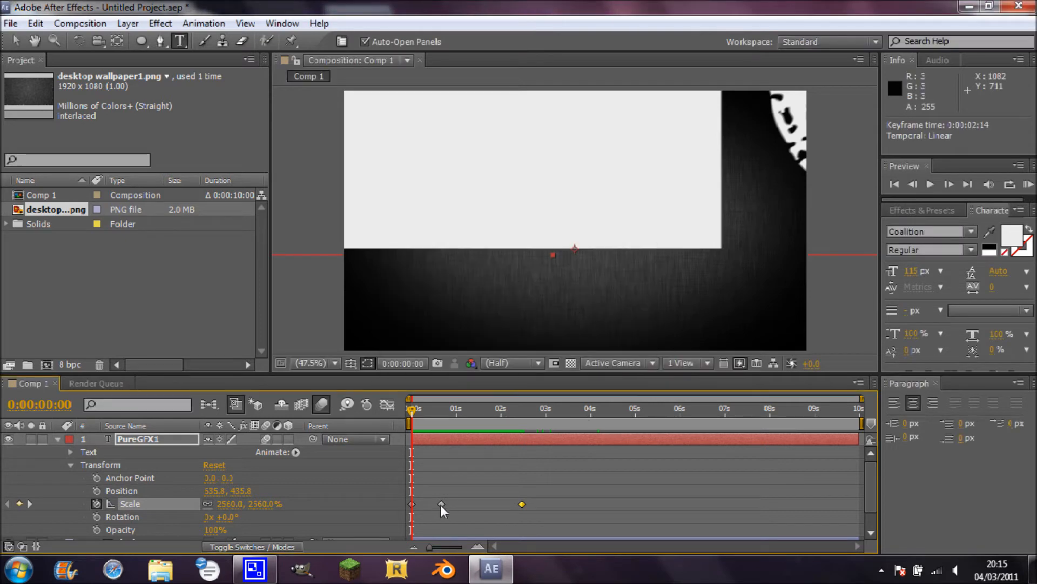
# Check the interpolation settings of the second and last scale keyframes, keeping Linear temporal interpolation for both.
pyautogui.rightClick(440, 505)
pyautogui.click(478, 447)
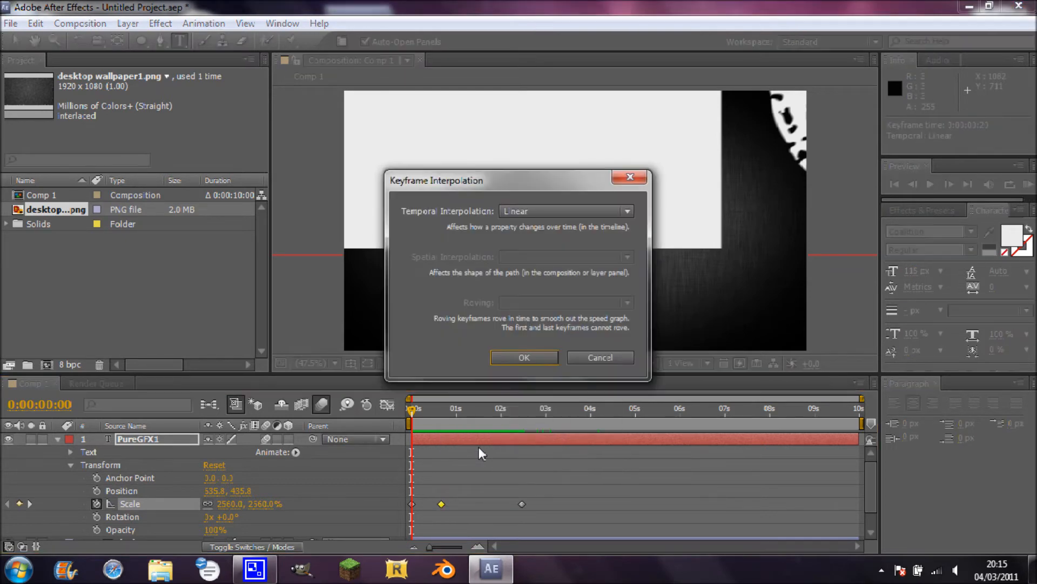
pyautogui.click(533, 352)
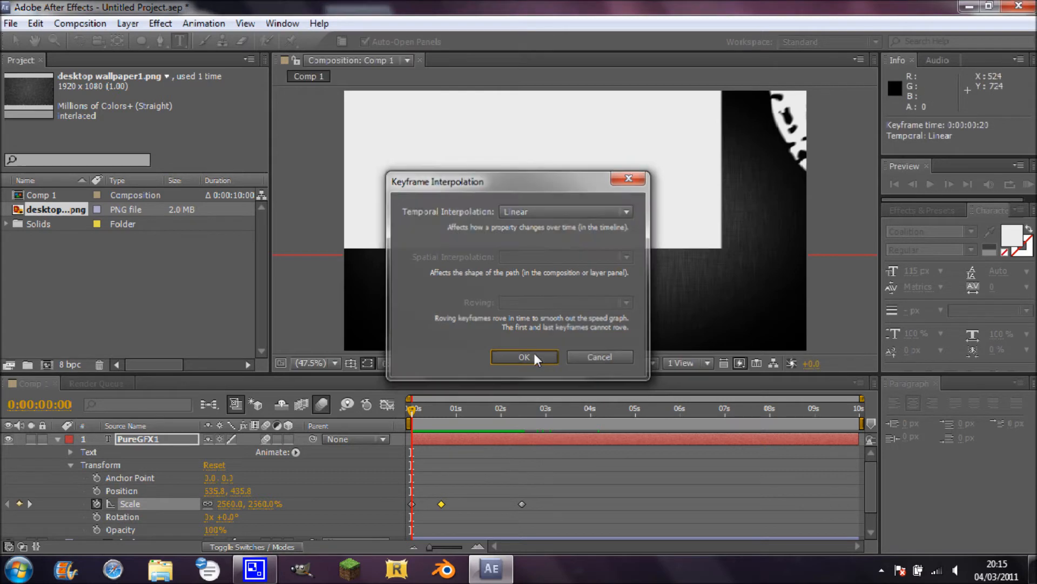
pyautogui.moveTo(411, 410); pyautogui.dragTo(499, 449)
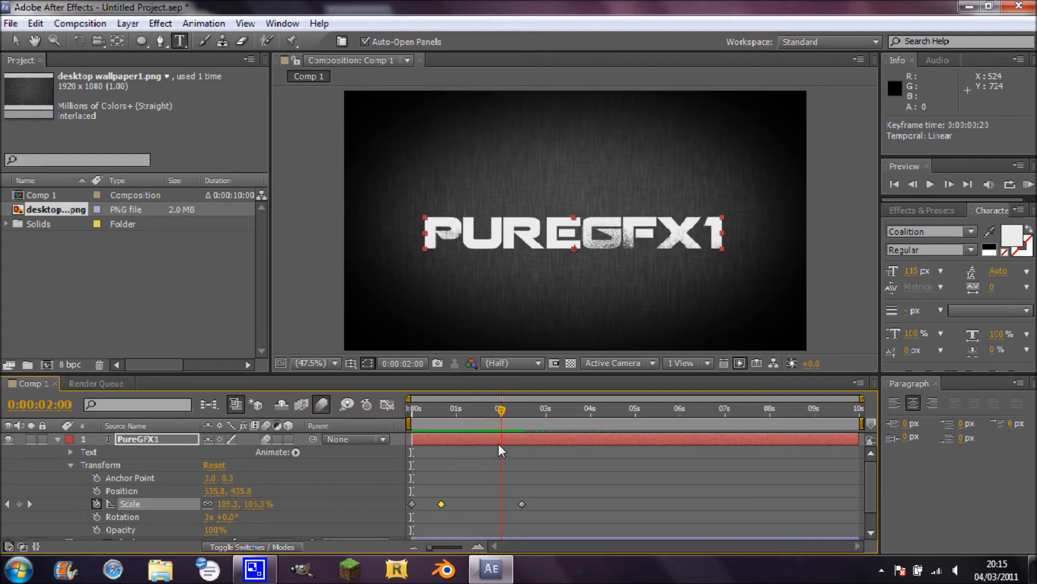
pyautogui.moveTo(499, 436); pyautogui.dragTo(538, 449)
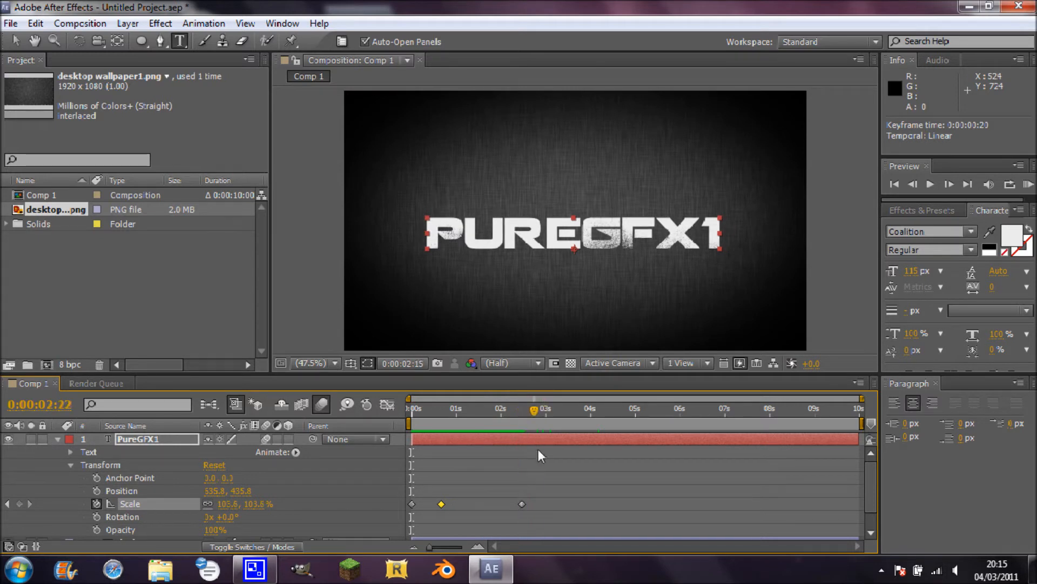
pyautogui.rightClick(522, 504)
pyautogui.click(573, 443)
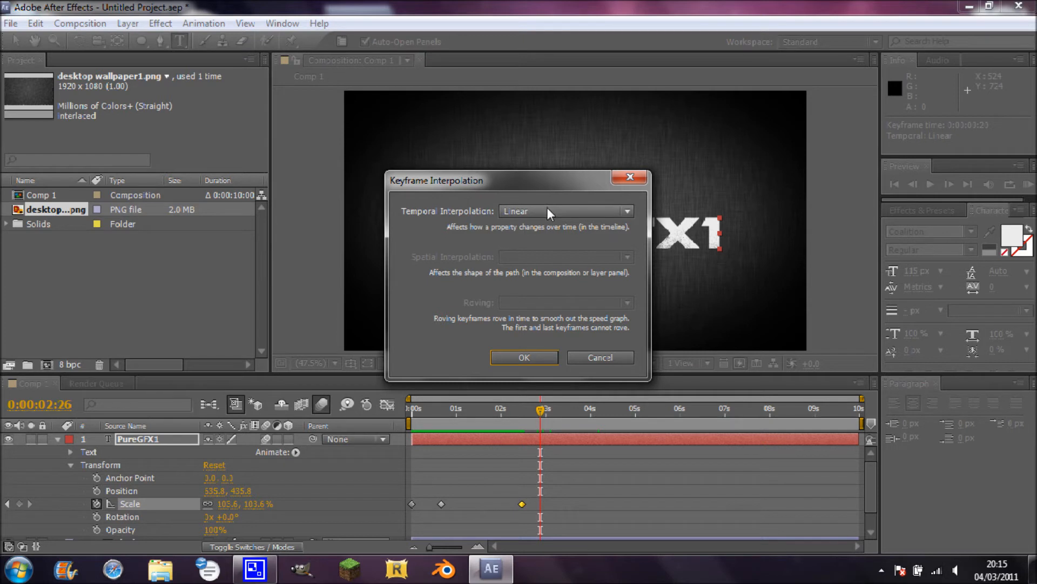
pyautogui.click(509, 356)
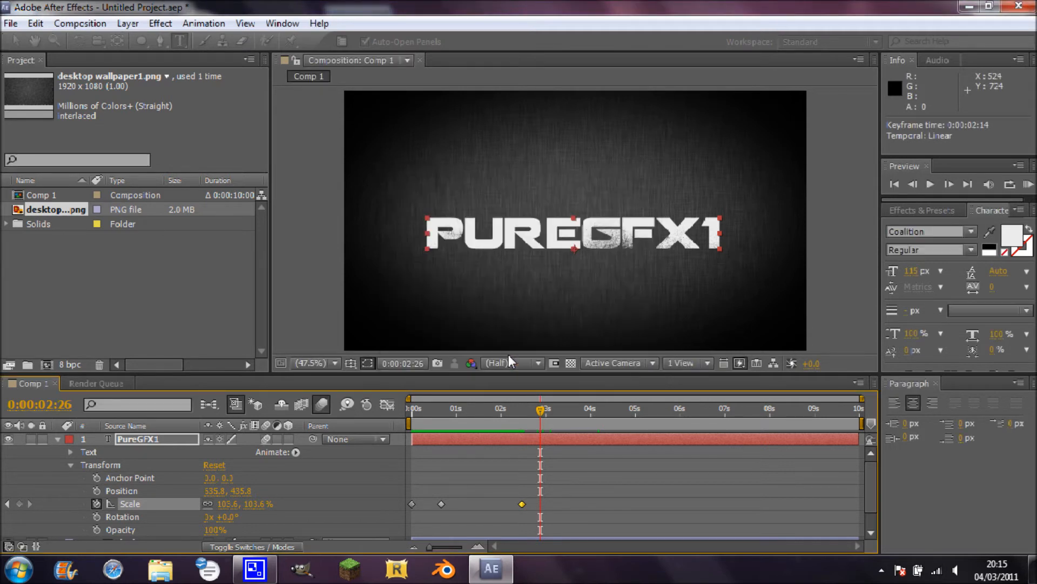
# Add a scale keyframe of 53.6% to the PureGFX1 layer at 0:00:02:19, just after the slow shrink.
pyautogui.moveTo(542, 411)
pyautogui.mouseDown()
pyautogui.moveTo(557, 413)
pyautogui.moveTo(542, 415)
pyautogui.mouseUp()
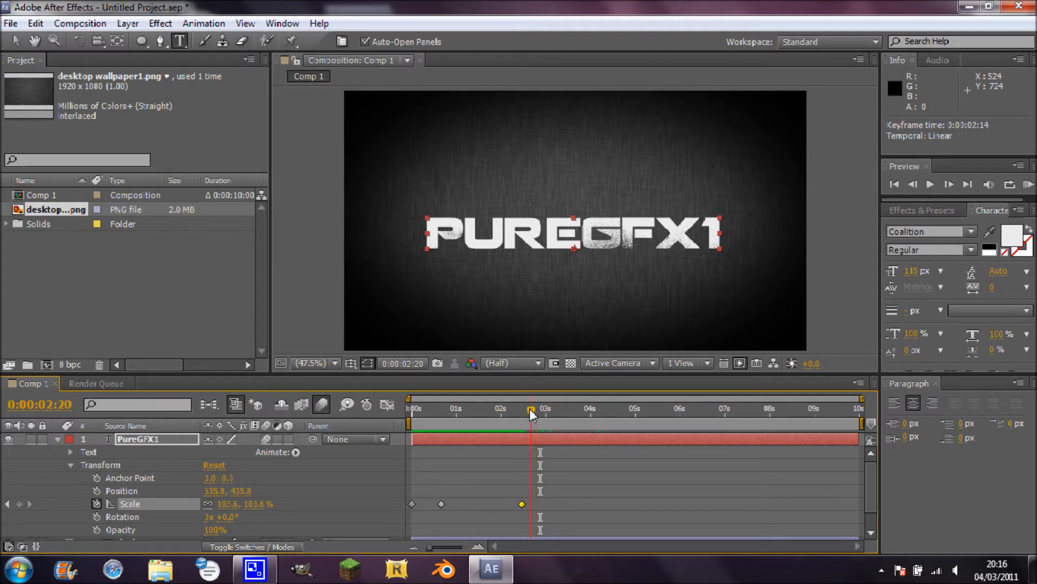
pyautogui.moveTo(531, 414); pyautogui.dragTo(531, 414)
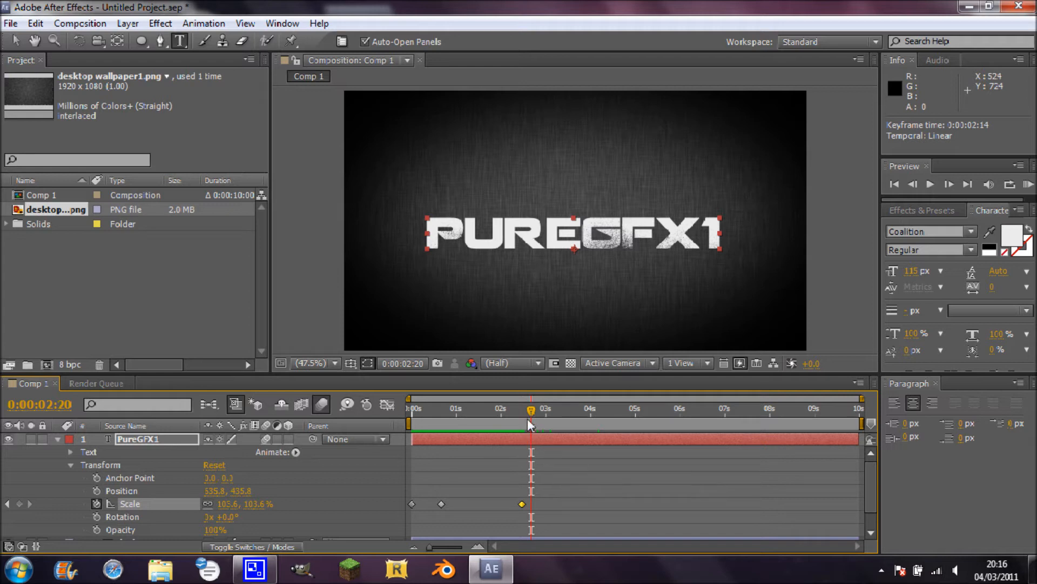
pyautogui.moveTo(530, 414); pyautogui.dragTo(528, 414)
pyautogui.moveTo(255, 504)
pyautogui.mouseDown()
pyautogui.moveTo(225, 499)
pyautogui.moveTo(257, 510)
pyautogui.mouseUp()
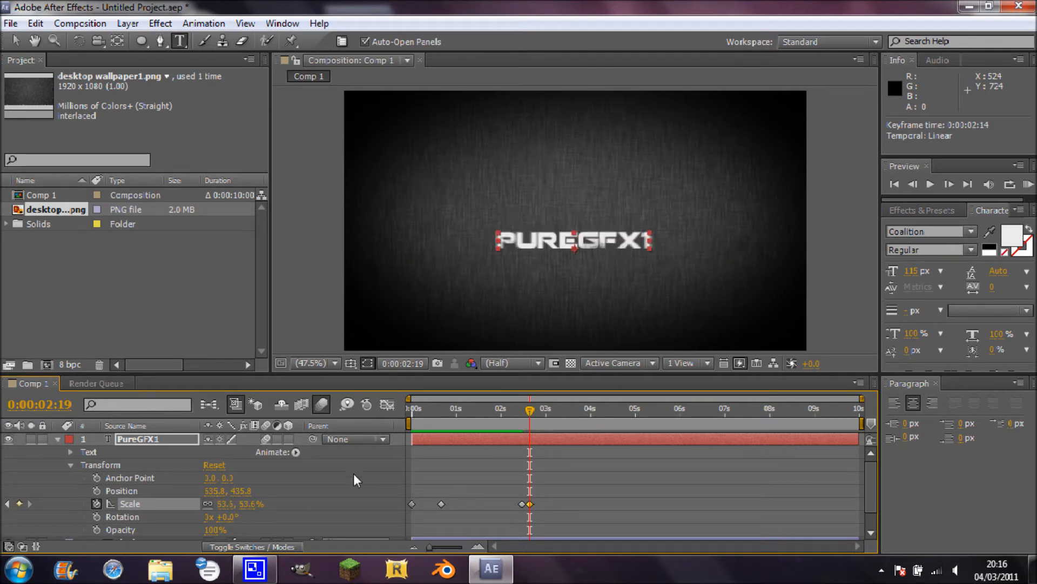
# Preview the quick final shrink of the text, once from the start and once from 0:00:01:00.
pyautogui.moveTo(533, 420); pyautogui.dragTo(410, 410)
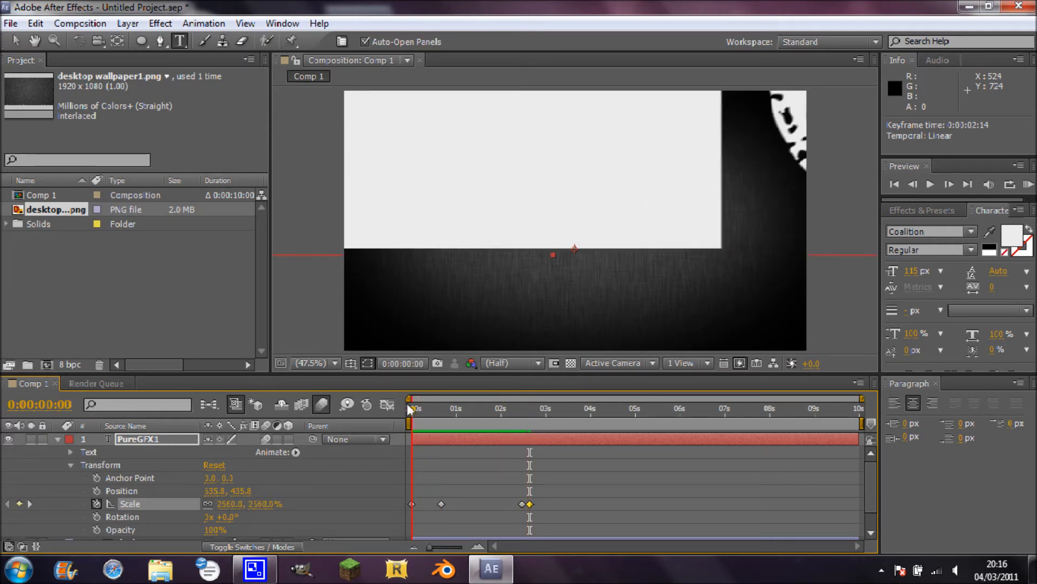
pyautogui.click(930, 184)
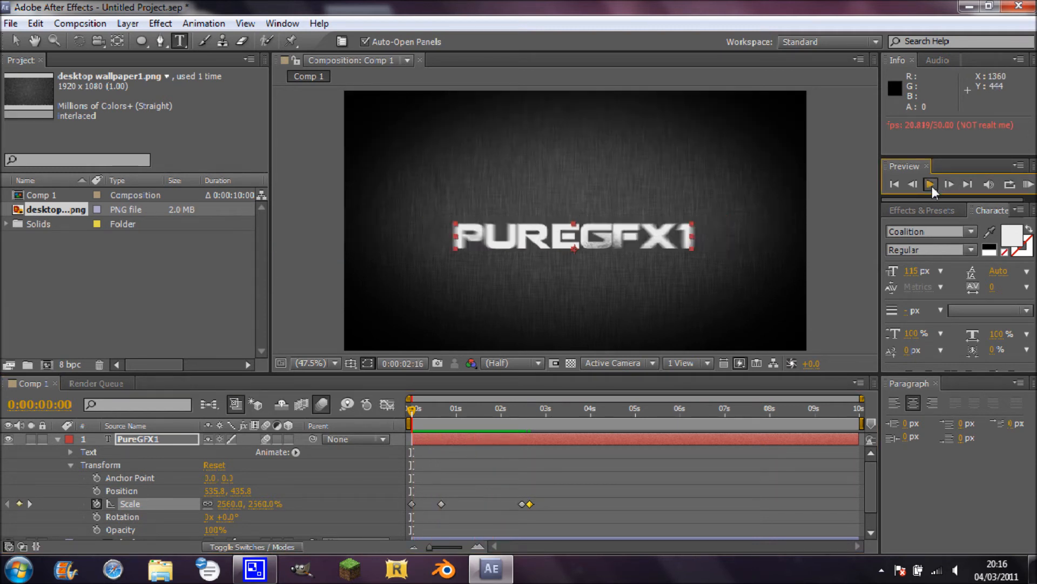
pyautogui.click(932, 186)
pyautogui.moveTo(539, 413); pyautogui.dragTo(459, 408)
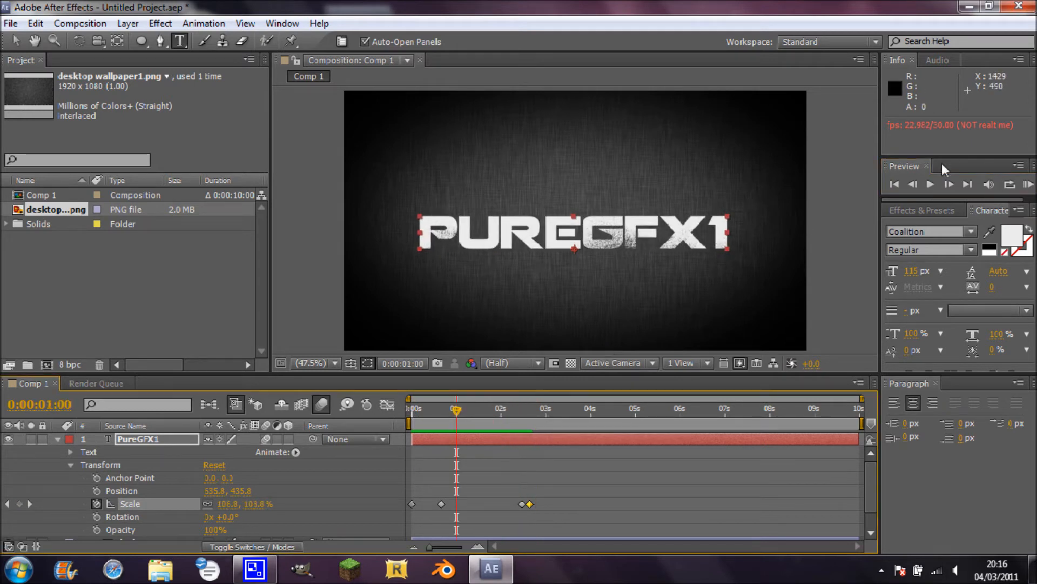
pyautogui.click(927, 187)
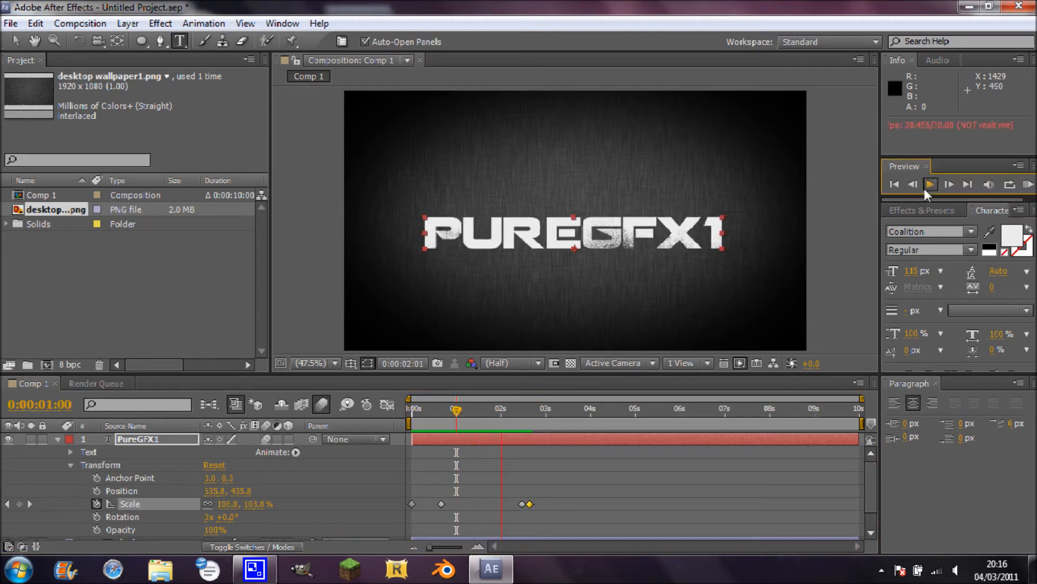
pyautogui.click(928, 187)
# Fade out the PureGFX1 layer with opacity keyframes of 100% at 0:00:02:14 and 0% at 0:00:02:19.
pyautogui.moveTo(546, 410); pyautogui.dragTo(467, 436)
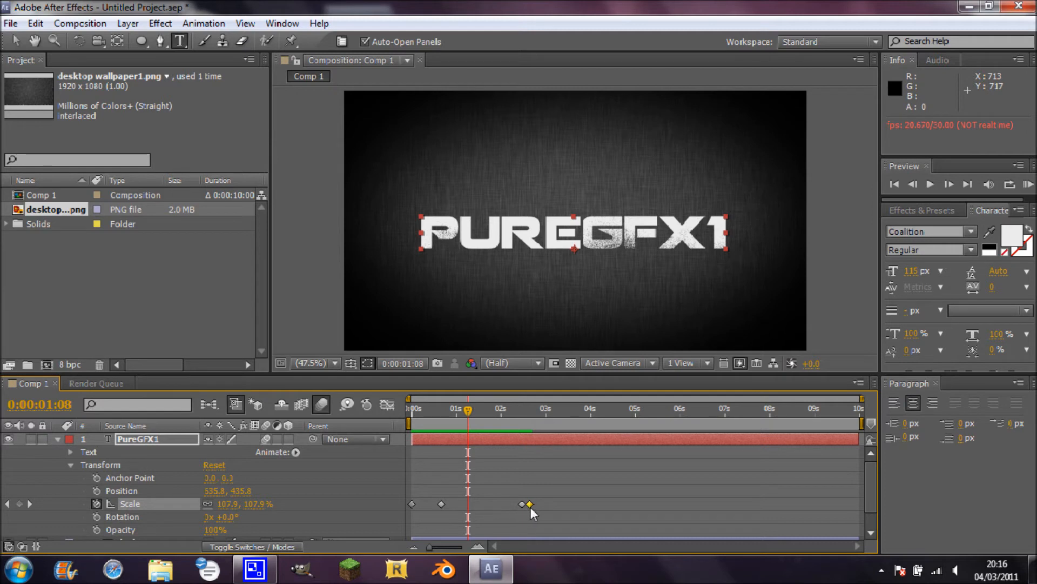
pyautogui.moveTo(869, 468)
pyautogui.mouseDown()
pyautogui.moveTo(869, 482)
pyautogui.moveTo(866, 460)
pyautogui.mouseUp()
pyautogui.moveTo(472, 424); pyautogui.dragTo(522, 429)
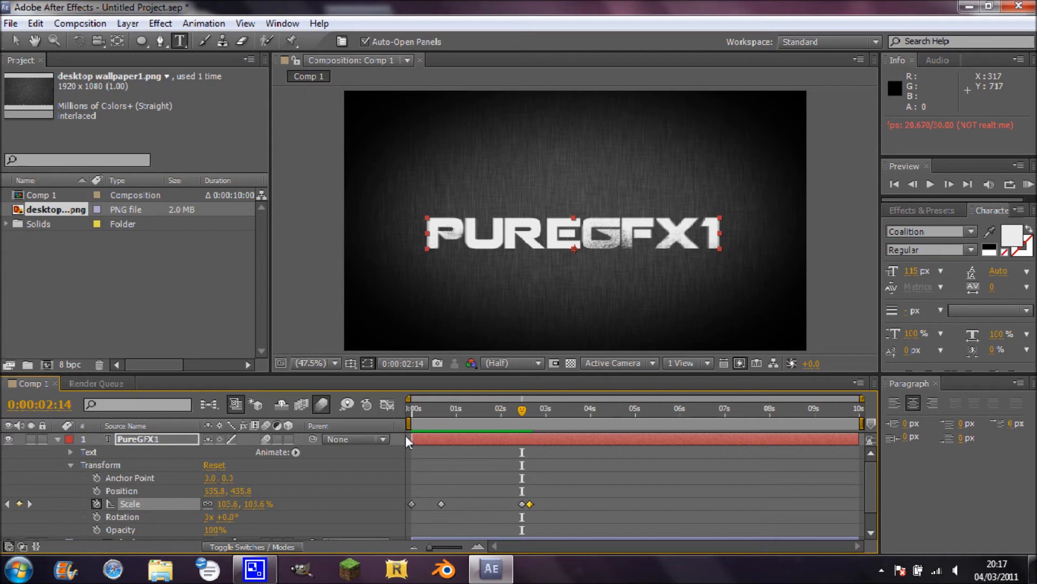
pyautogui.click(96, 530)
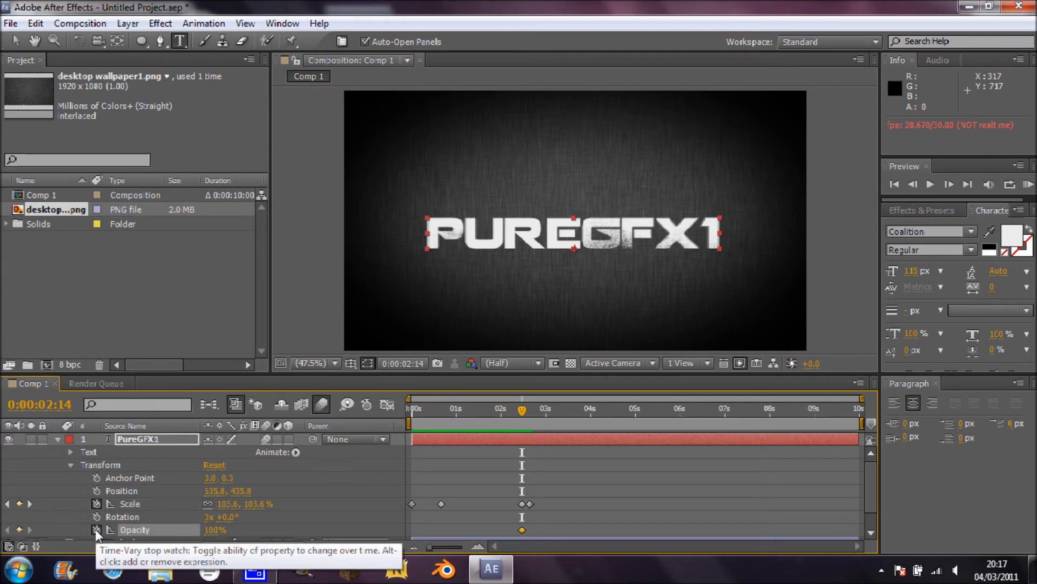
pyautogui.moveTo(523, 412); pyautogui.dragTo(530, 417)
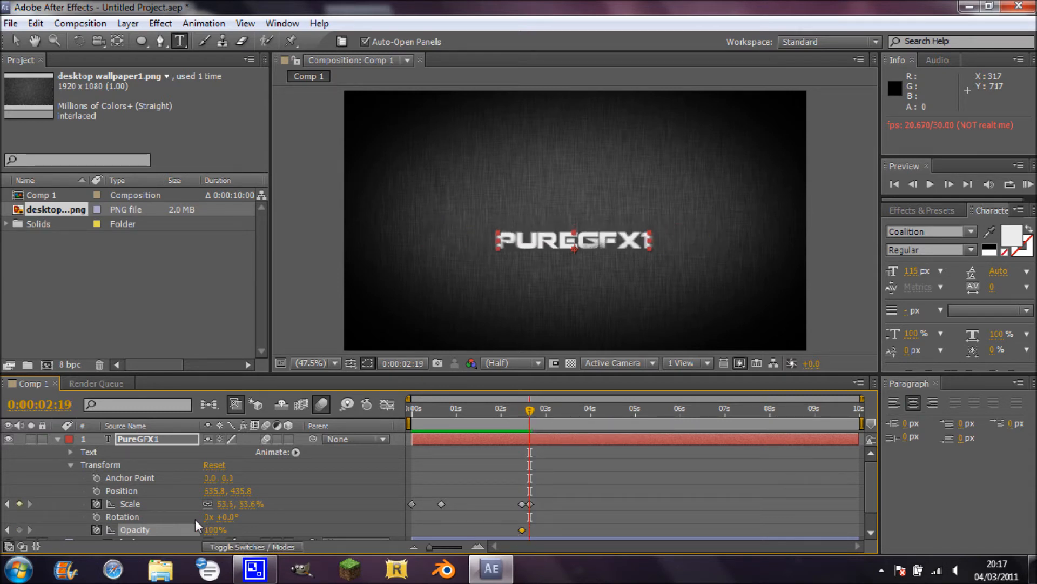
pyautogui.moveTo(214, 532); pyautogui.dragTo(89, 529)
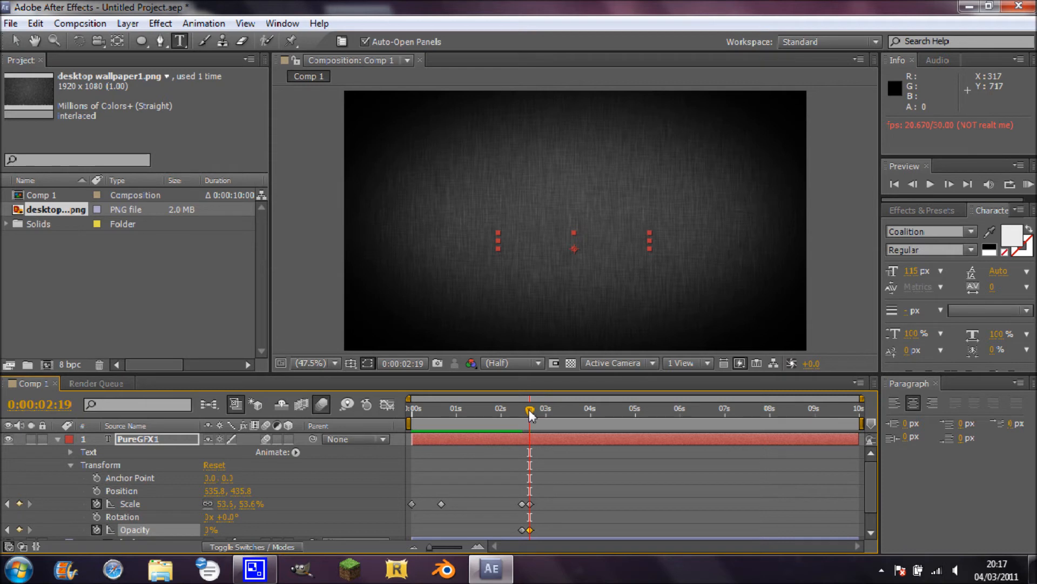
# Preview the text's fade-out twice from around the two-second mark and once from the beginning.
pyautogui.moveTo(530, 411); pyautogui.dragTo(512, 423)
pyautogui.click(929, 184)
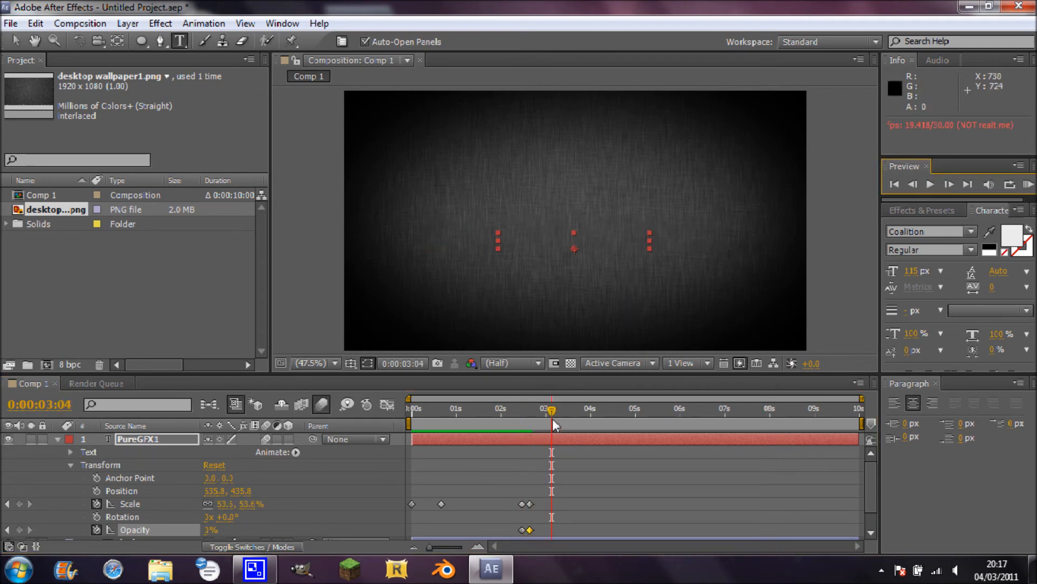
pyautogui.moveTo(513, 414); pyautogui.dragTo(506, 414)
pyautogui.click(930, 184)
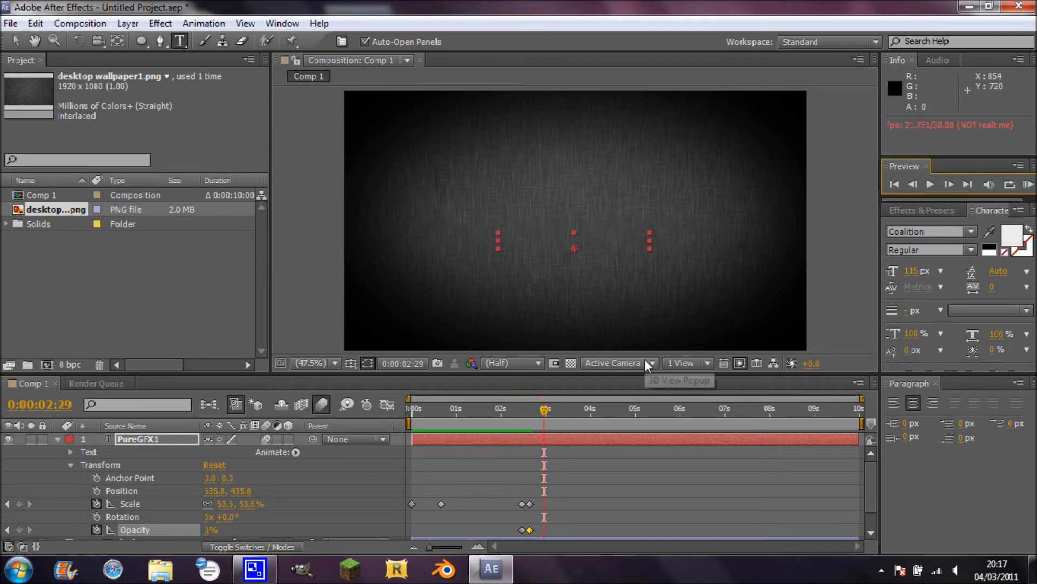
pyautogui.moveTo(544, 409); pyautogui.dragTo(378, 427)
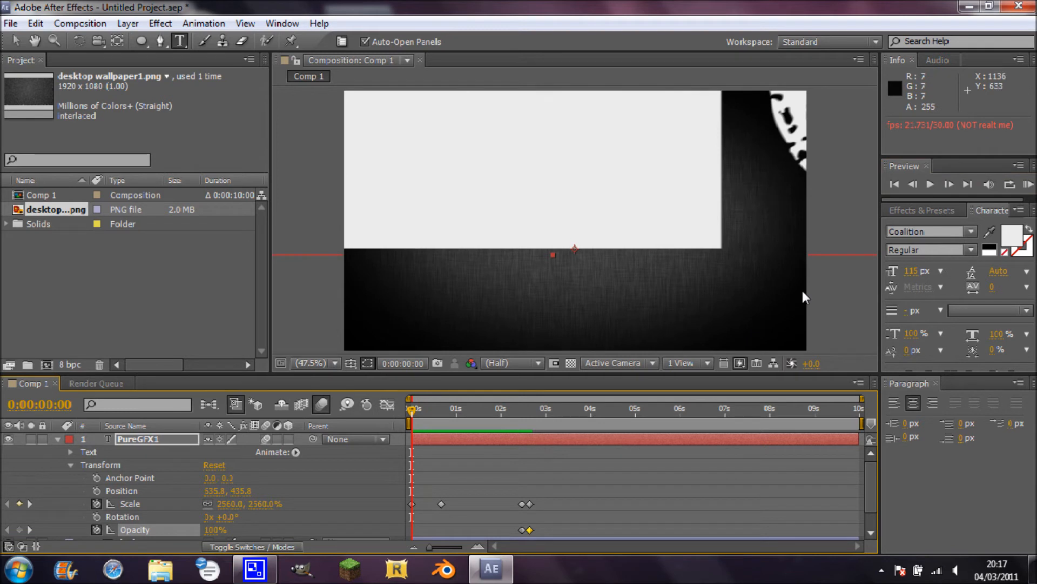
pyautogui.click(929, 186)
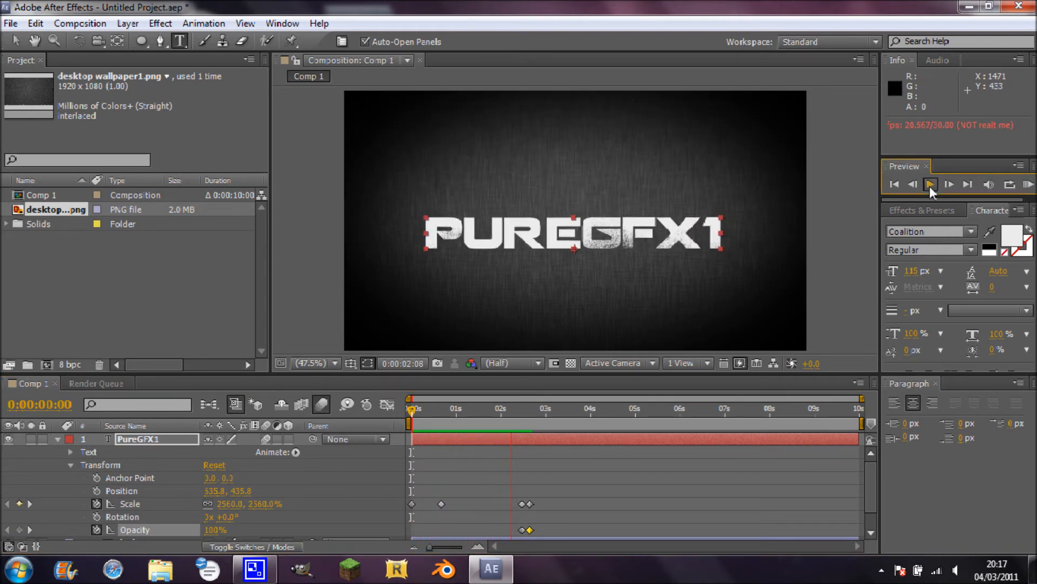
pyautogui.click(929, 186)
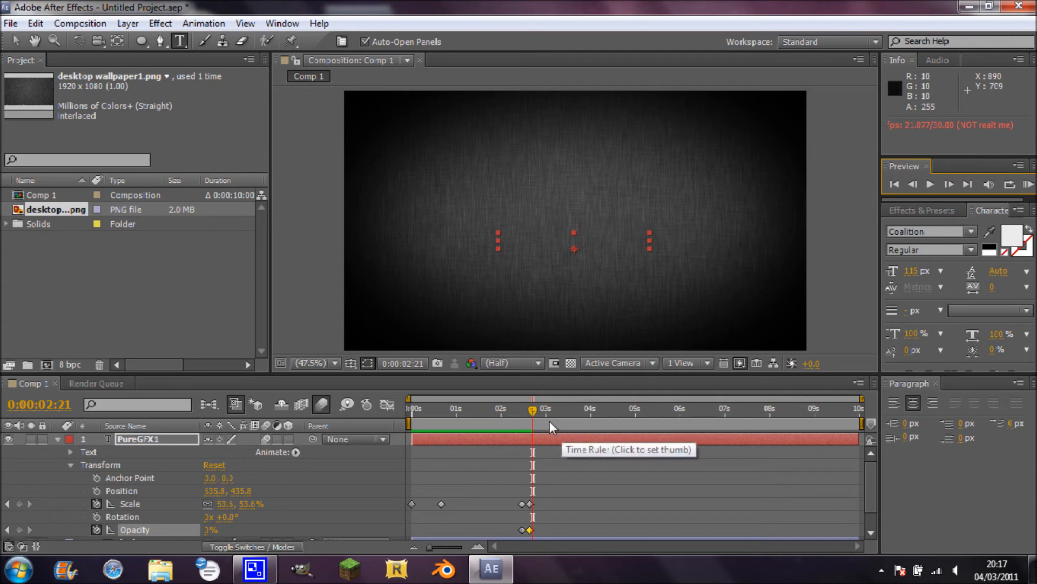
# Trim the end of the PureGFX1 layer to 0:00:02:26, shortly after the fade-out.
pyautogui.moveTo(533, 411); pyautogui.dragTo(583, 411)
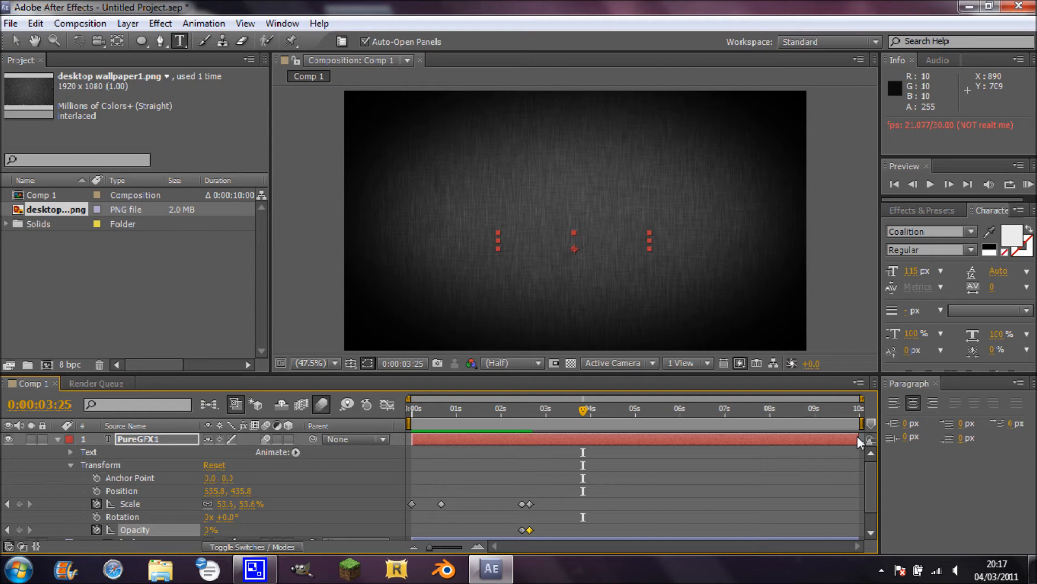
pyautogui.moveTo(857, 439); pyautogui.dragTo(543, 439)
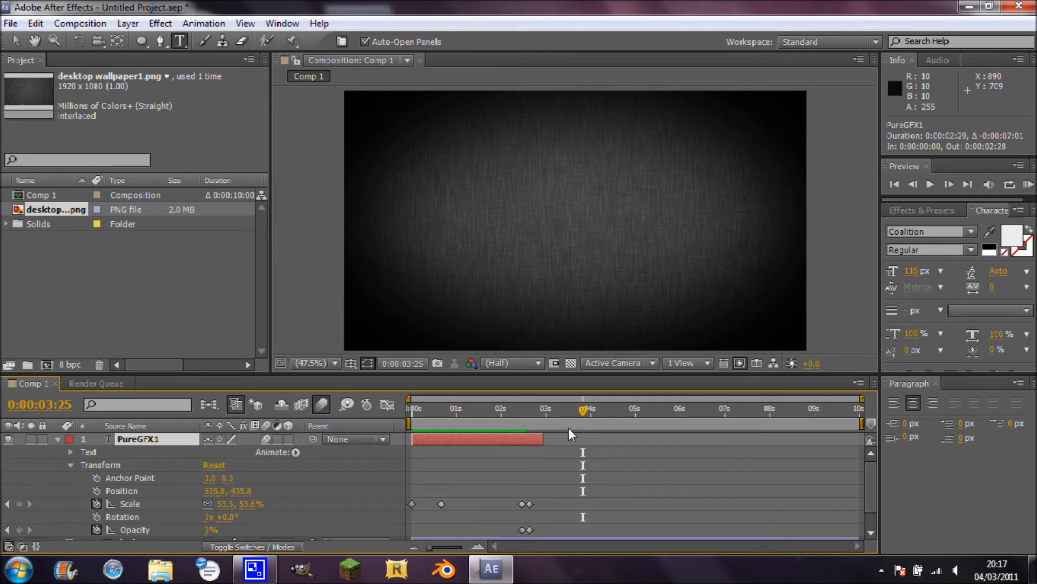
pyautogui.moveTo(584, 411); pyautogui.dragTo(540, 439)
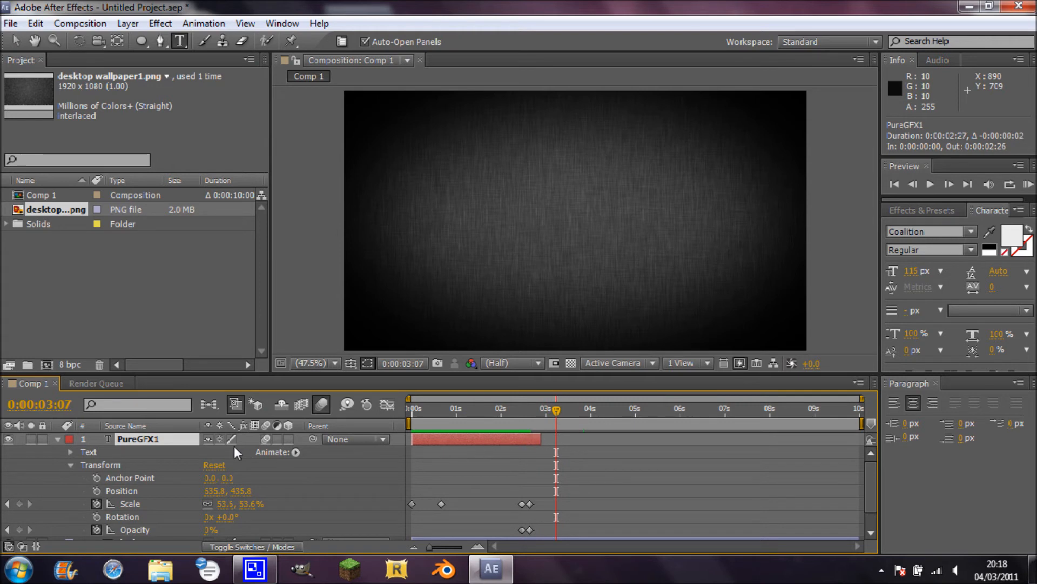
# Duplicate the collapsed PureGFX1 layer and shift the copy along the timeline to start at 0:00:02:18.
pyautogui.click(56, 439)
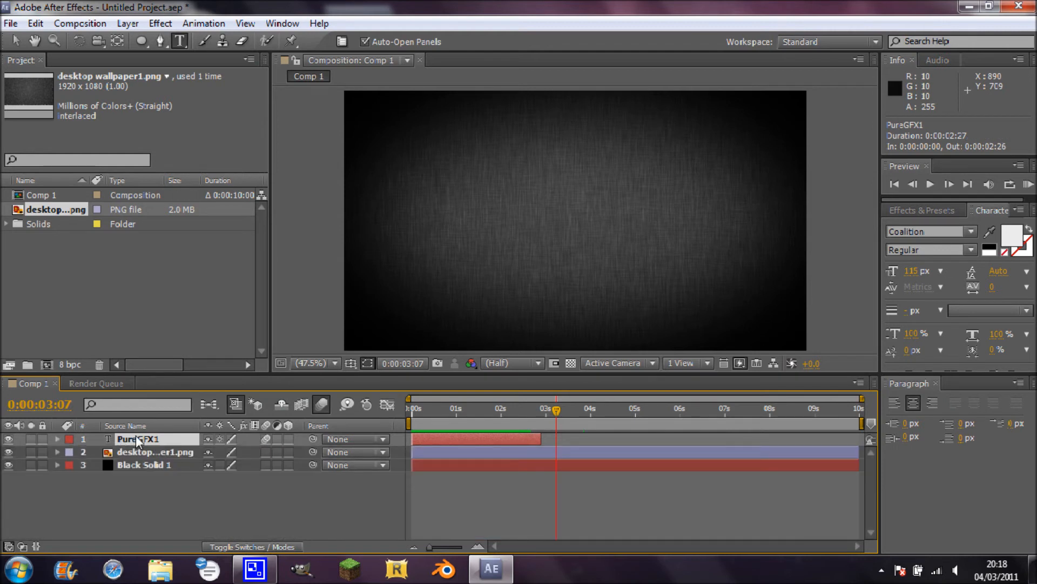
pyautogui.hotkey('ctrl', 'd')
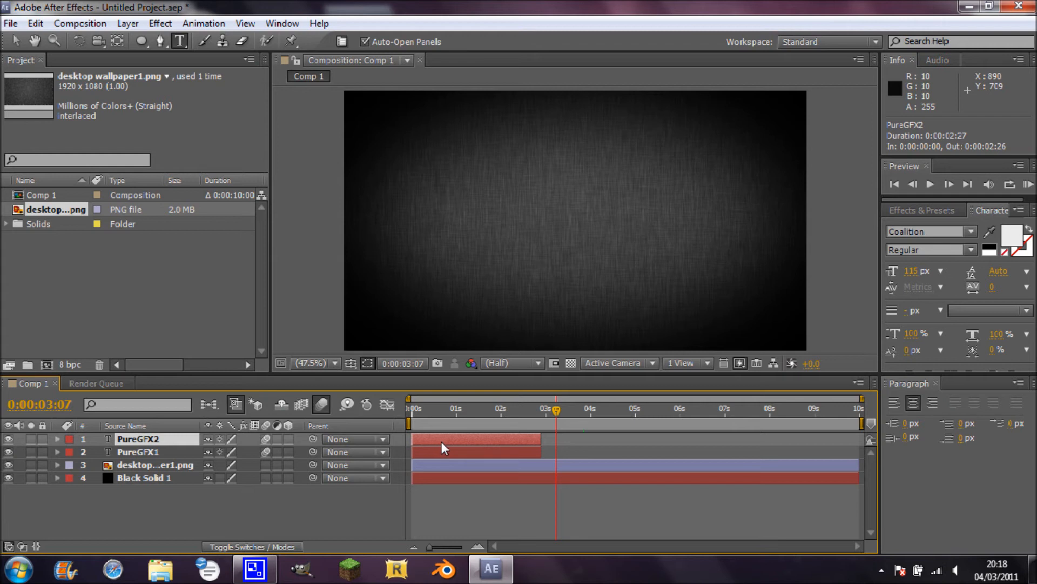
pyautogui.click(14, 42)
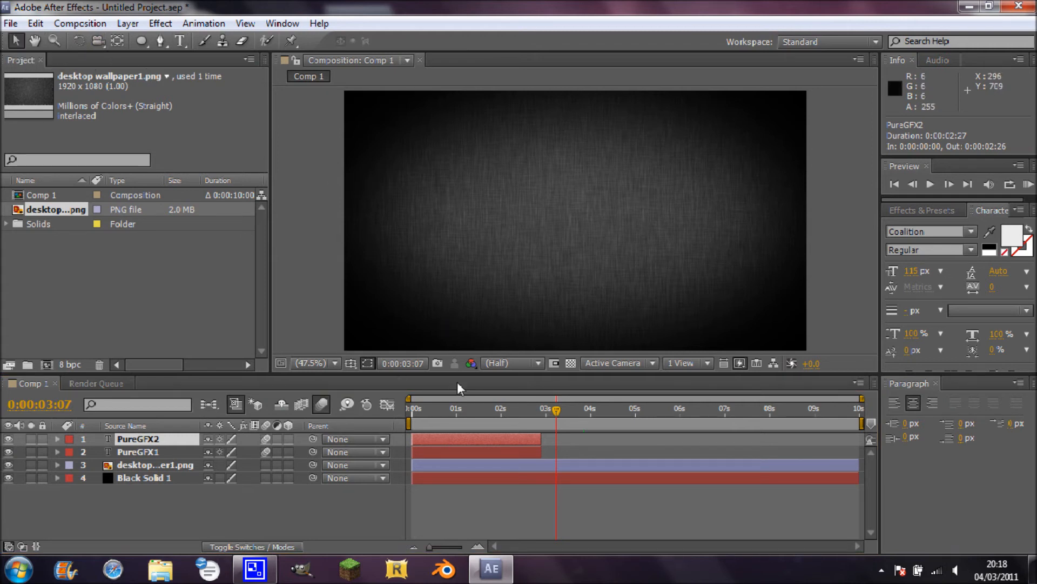
pyautogui.moveTo(456, 437); pyautogui.dragTo(561, 448)
pyautogui.moveTo(552, 411); pyautogui.dragTo(527, 410)
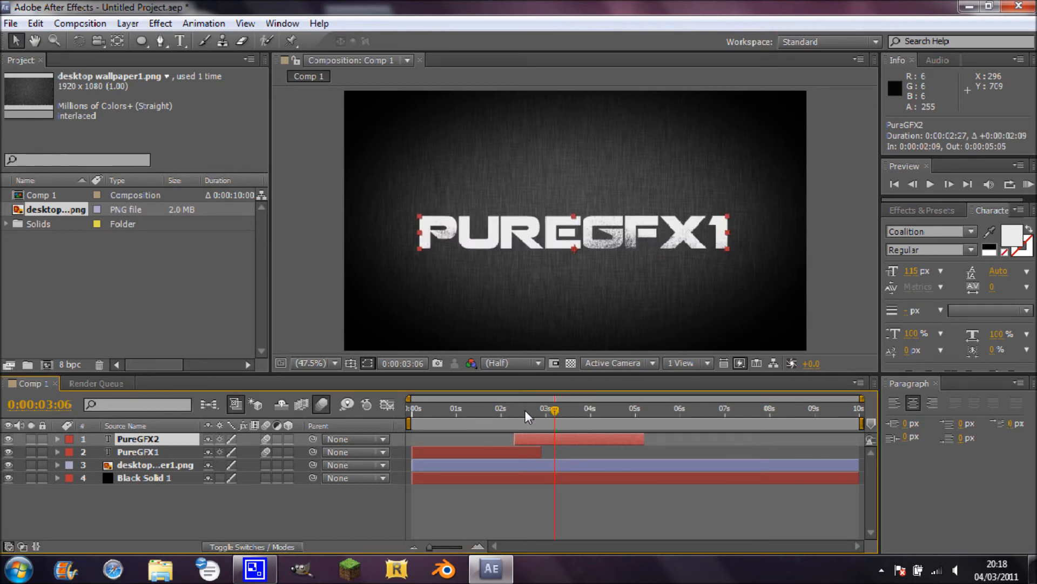
pyautogui.moveTo(527, 411); pyautogui.dragTo(547, 436)
pyautogui.moveTo(505, 410); pyautogui.dragTo(520, 412)
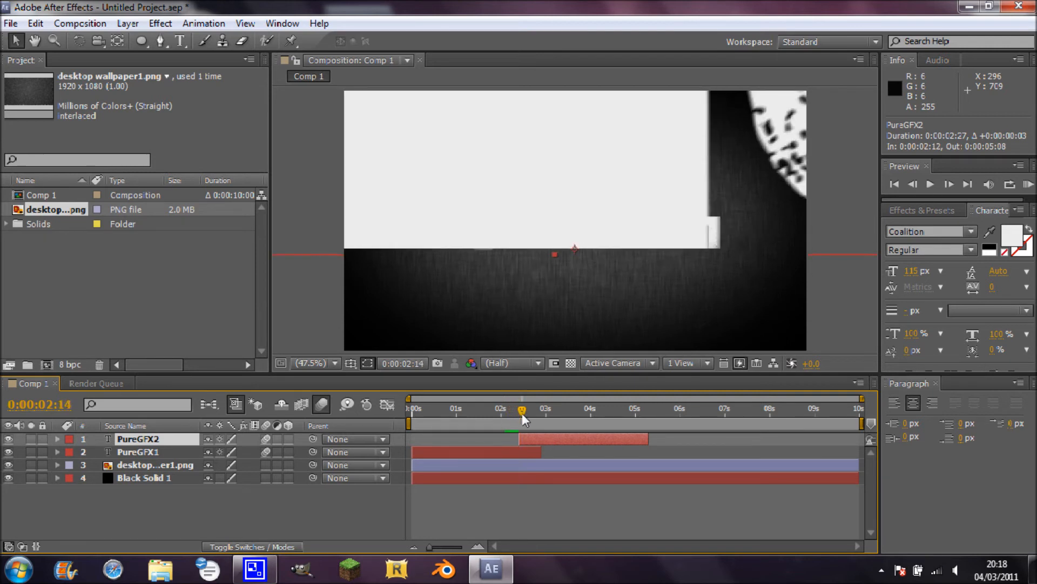
pyautogui.moveTo(559, 441); pyautogui.dragTo(570, 442)
pyautogui.moveTo(524, 417); pyautogui.dragTo(552, 434)
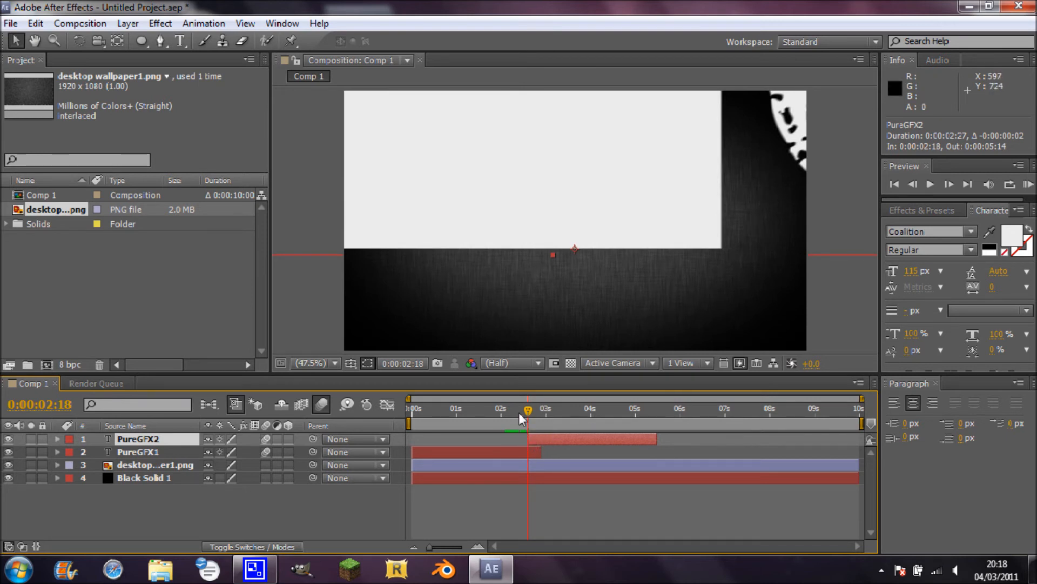
# Preview both title layers in sequence from the beginning of the timeline.
pyautogui.moveTo(523, 410); pyautogui.dragTo(400, 421)
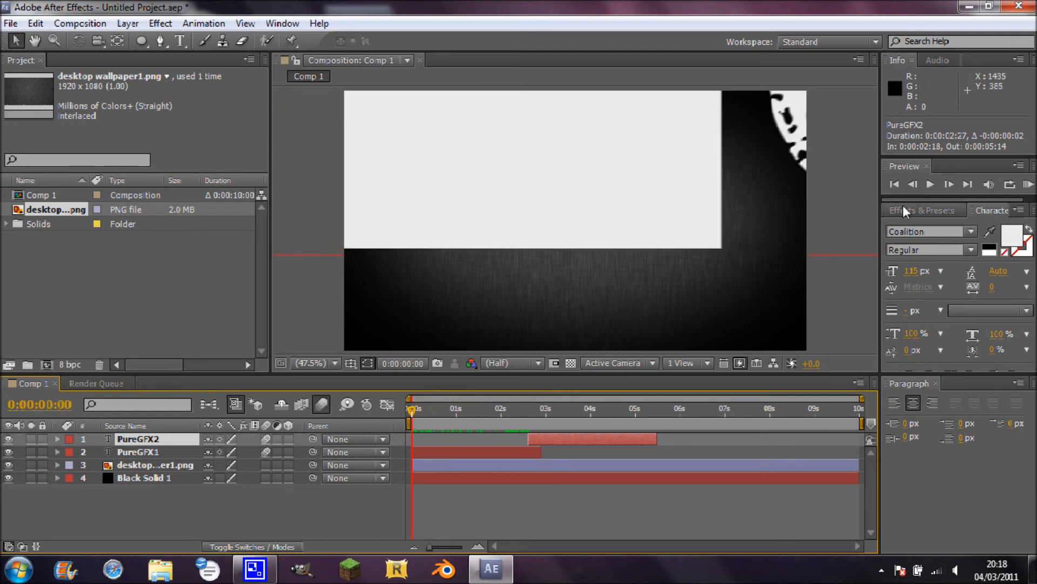
pyautogui.click(935, 184)
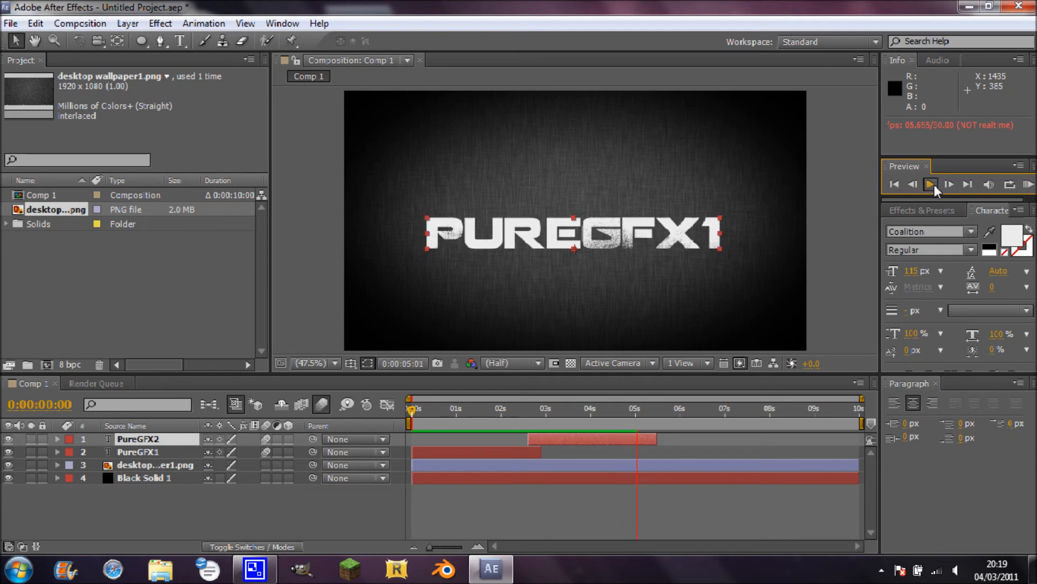
pyautogui.click(935, 185)
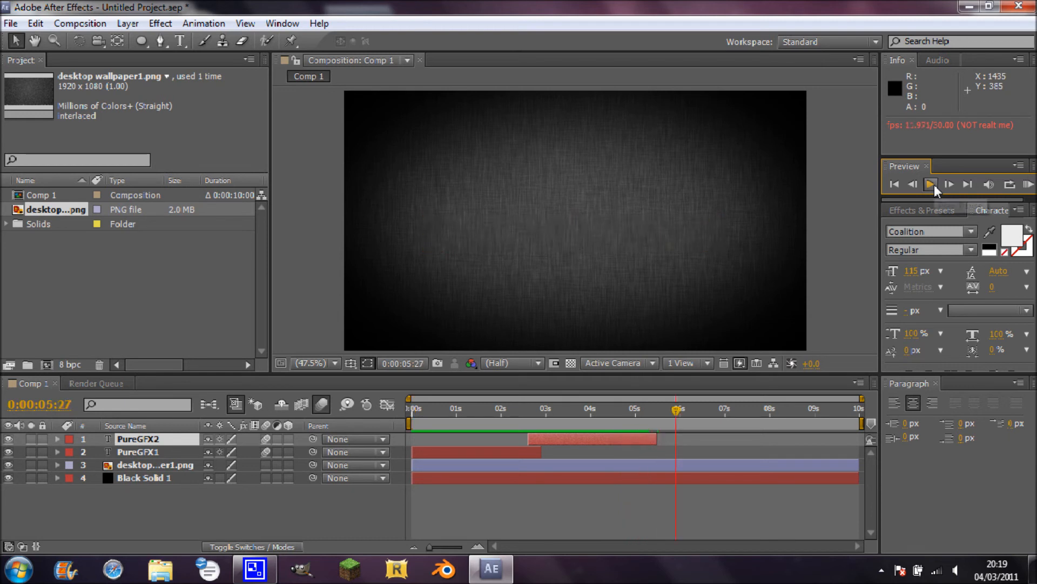
# Replay the composition from 0:00:00:00 to check the transition between the two title layers.
pyautogui.moveTo(679, 409); pyautogui.dragTo(413, 388)
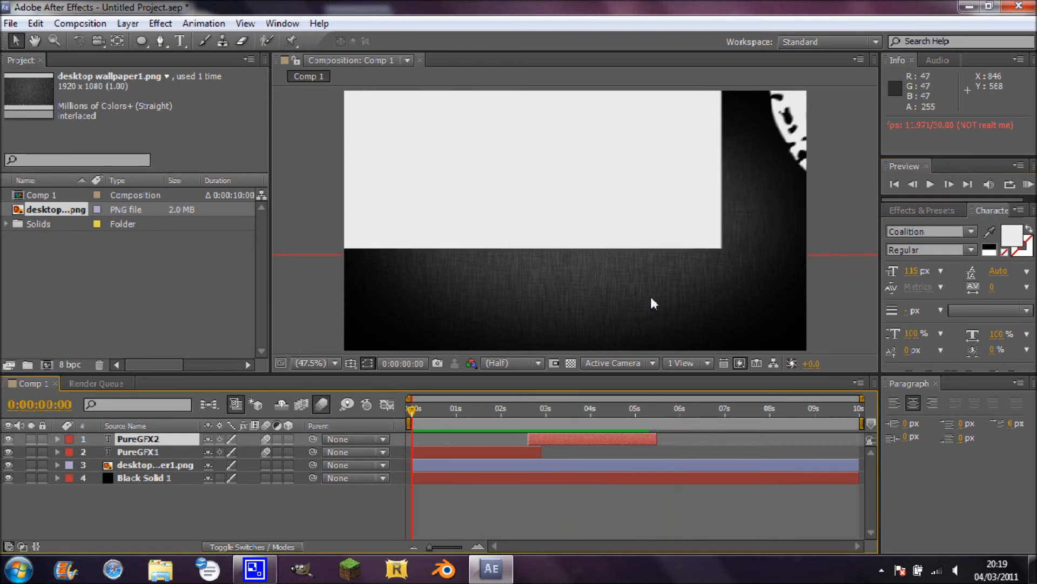
pyautogui.click(930, 184)
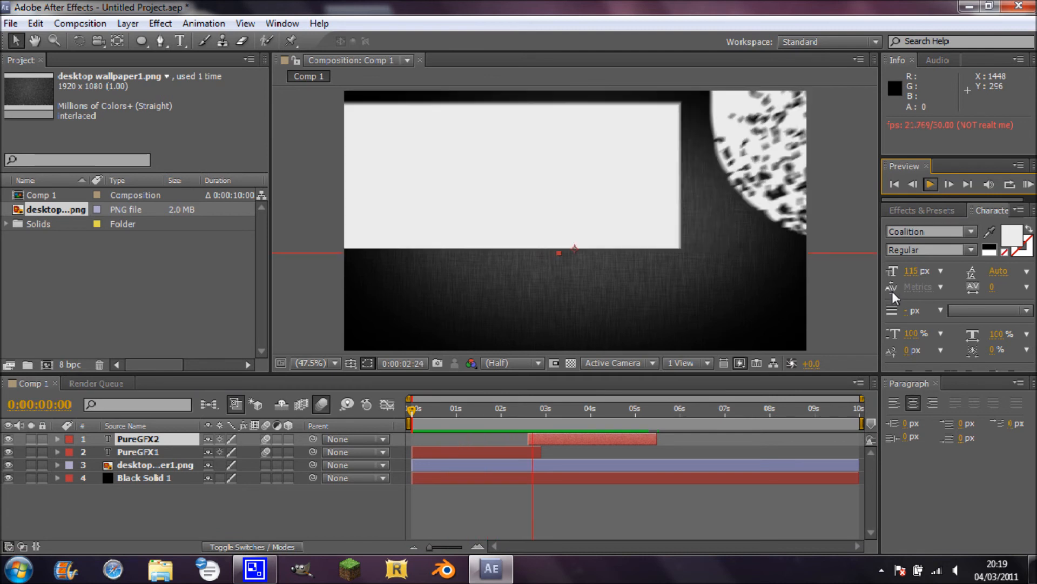
pyautogui.click(925, 187)
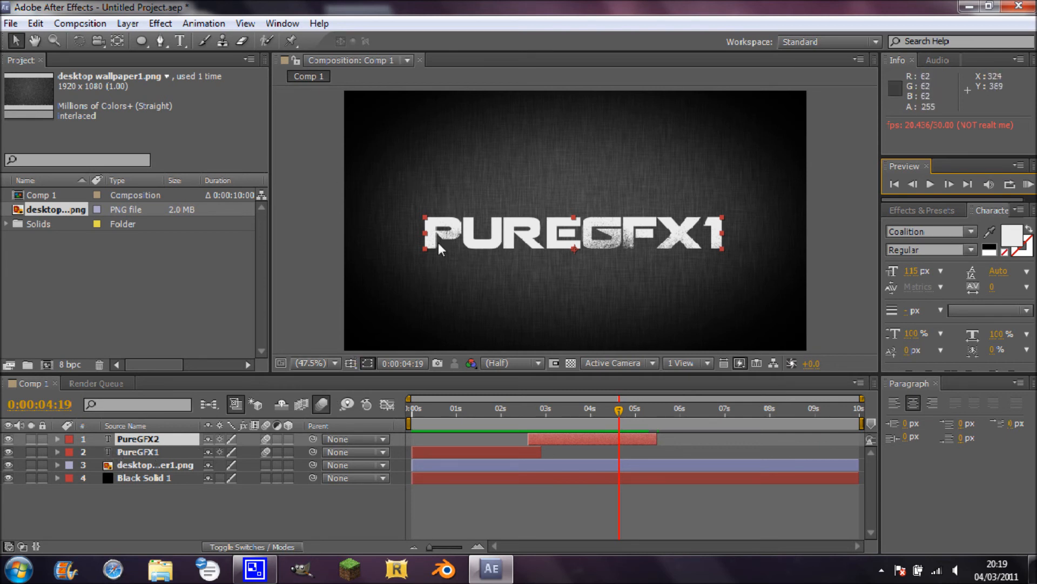
# Replace the text of the duplicated PureGFX2 title layer with "Hello" in the composition view.
pyautogui.moveTo(622, 410); pyautogui.dragTo(604, 439)
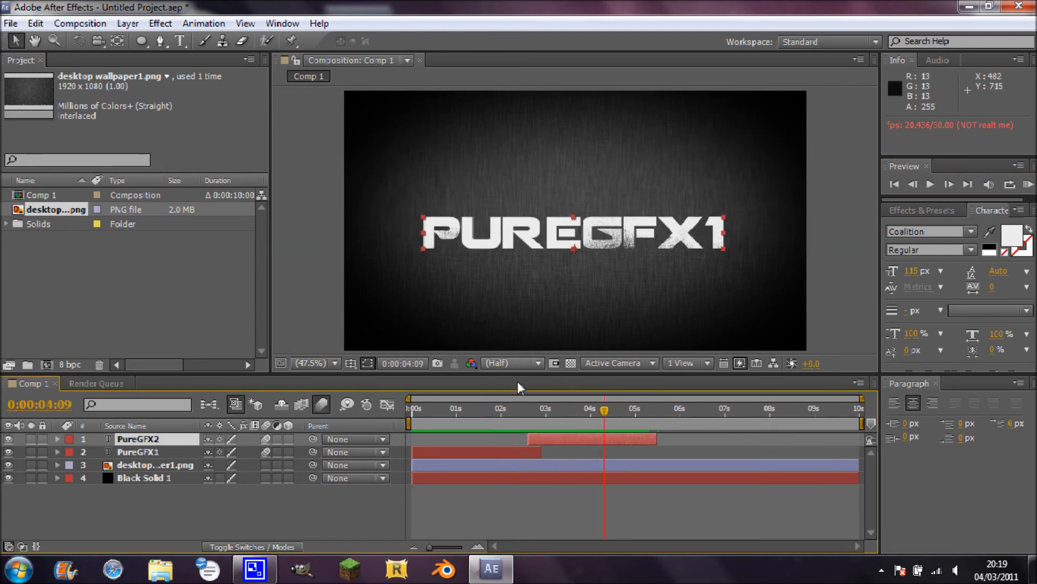
pyautogui.click(179, 40)
pyautogui.moveTo(427, 234); pyautogui.dragTo(741, 280)
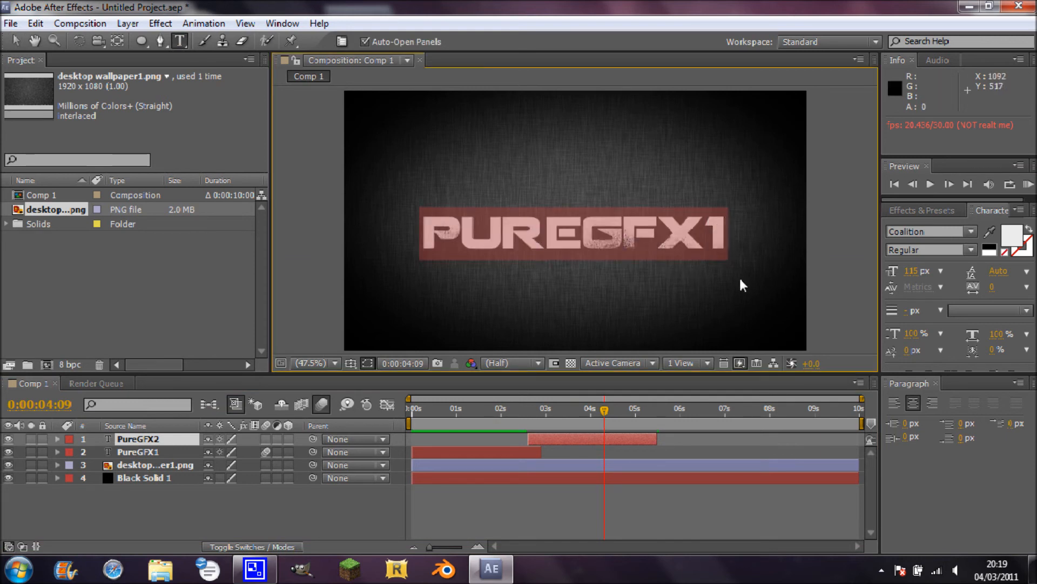
pyautogui.write('H')
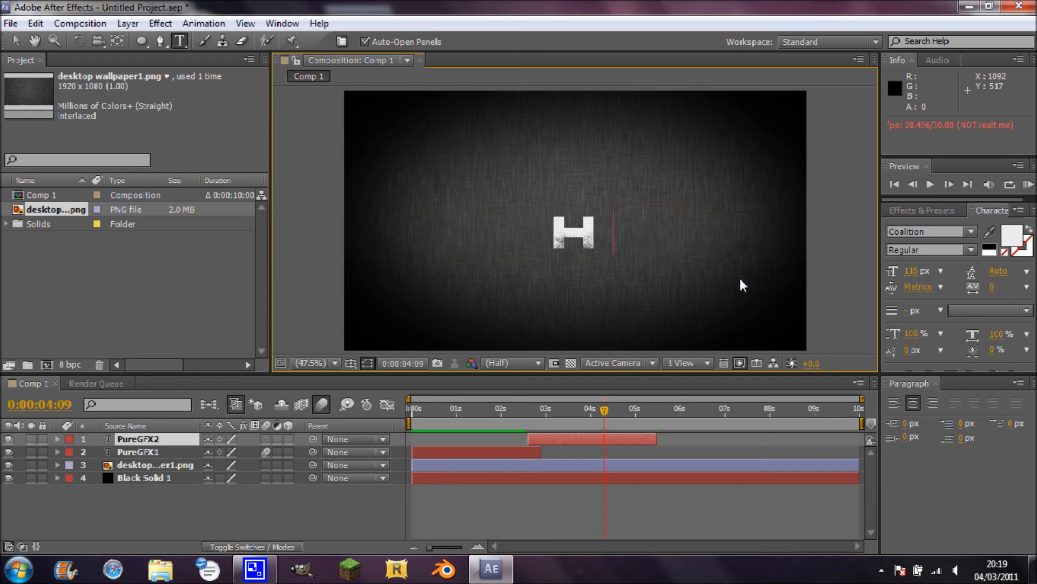
pyautogui.write('ELLO')
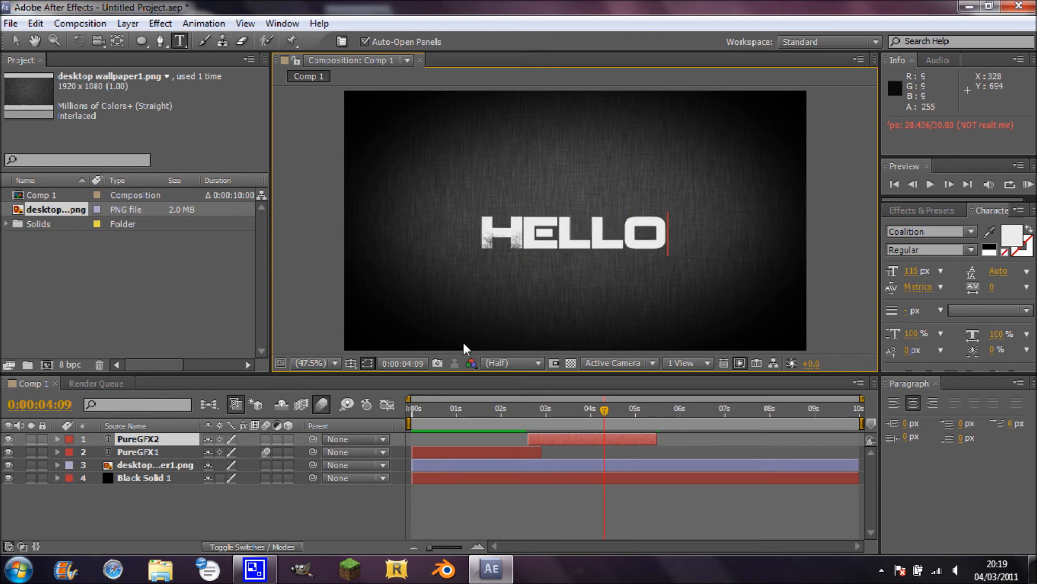
# Preview the transition from the PureGFX1 title to the Hello title three times, starting from 0:00:02:14, 0:00:02:04 and 0:00:01:13.
pyautogui.moveTo(606, 411); pyautogui.dragTo(523, 406)
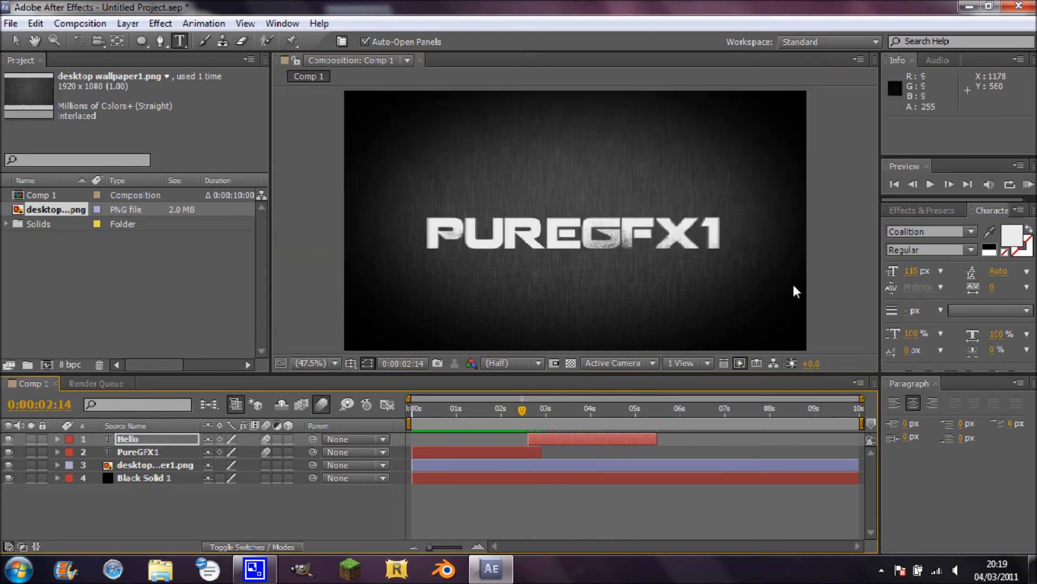
pyautogui.click(929, 185)
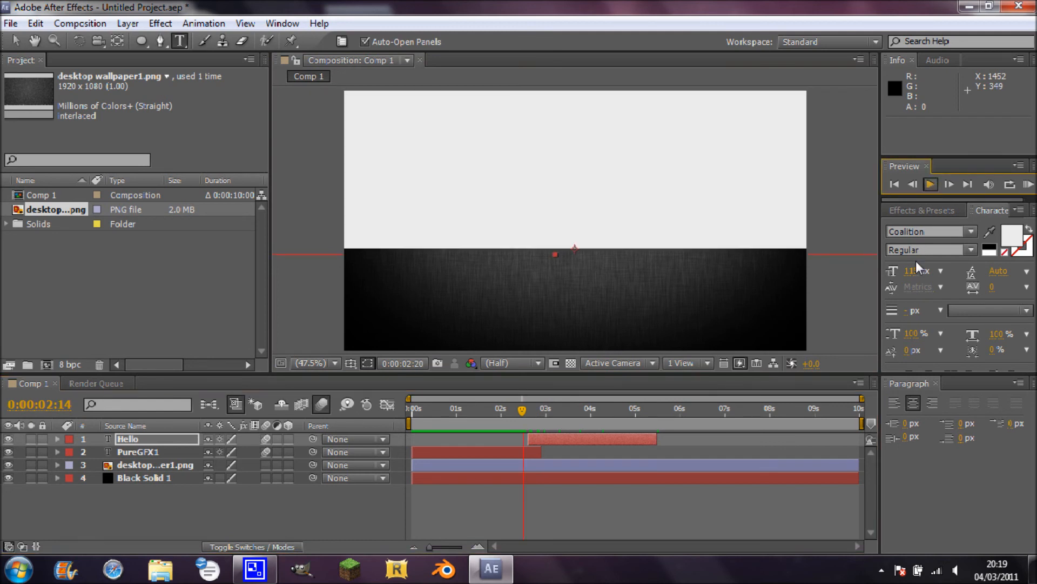
pyautogui.click(936, 188)
pyautogui.moveTo(631, 410); pyautogui.dragTo(507, 415)
pyautogui.click(931, 184)
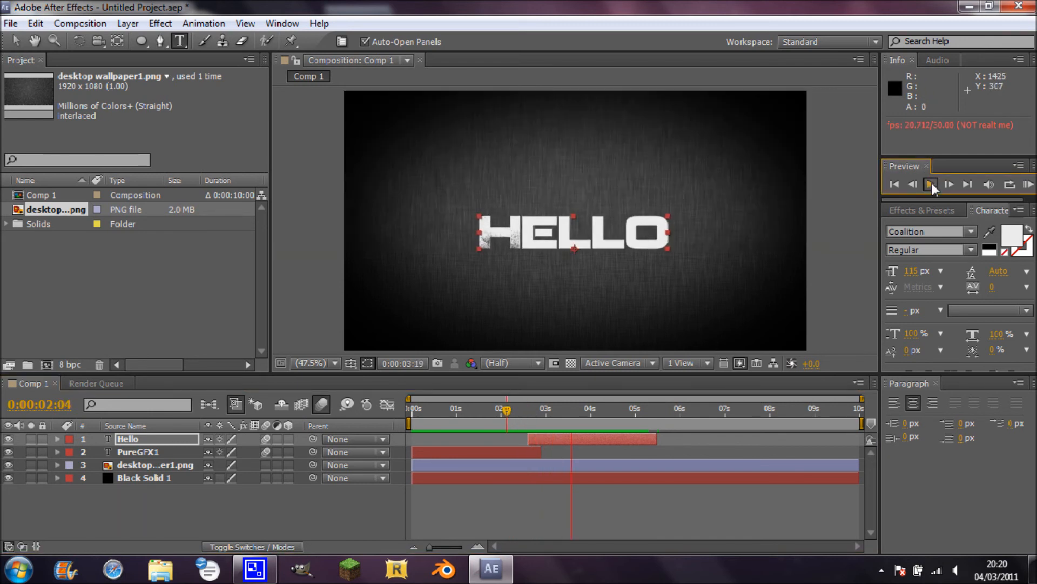
pyautogui.moveTo(591, 411); pyautogui.dragTo(477, 411)
pyautogui.click(931, 184)
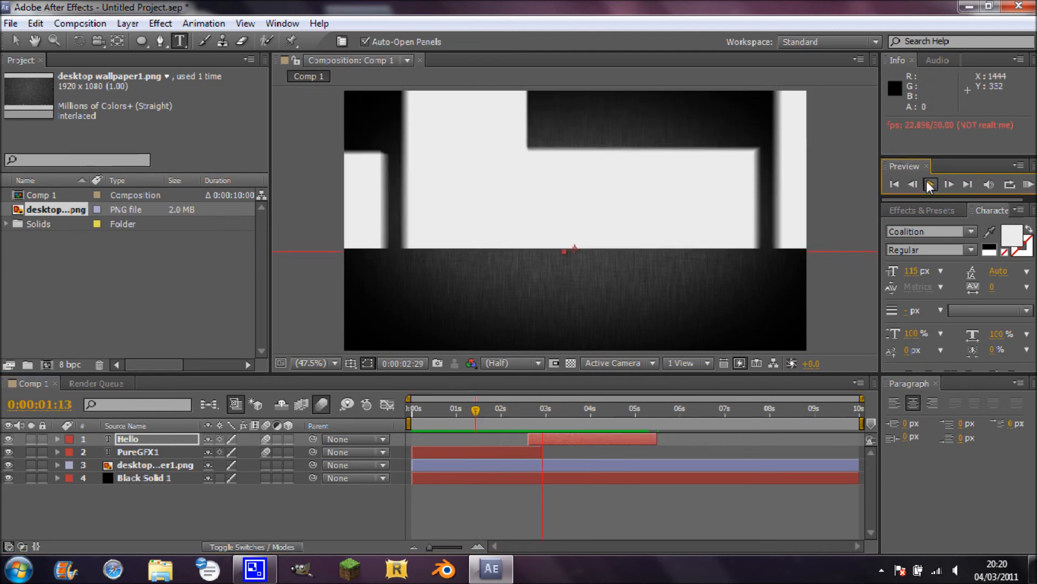
pyautogui.click(579, 420)
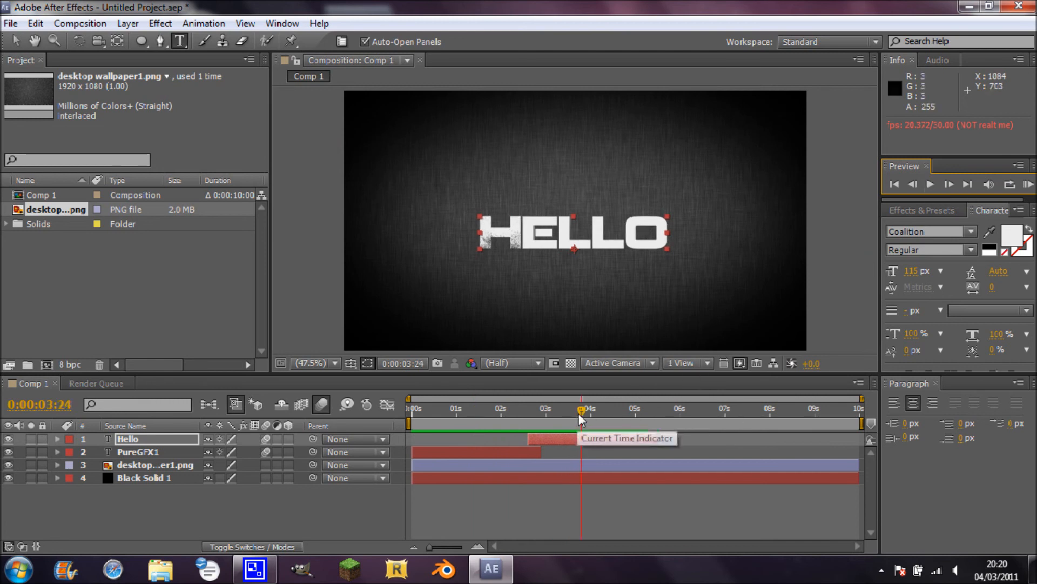
pyautogui.moveTo(582, 413); pyautogui.dragTo(594, 433)
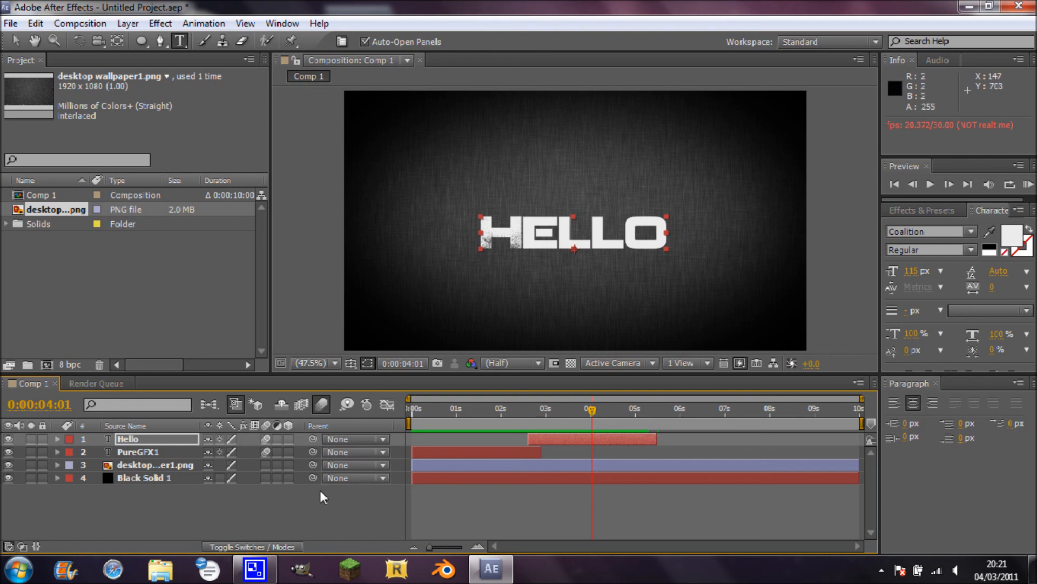
pyautogui.click(254, 568)
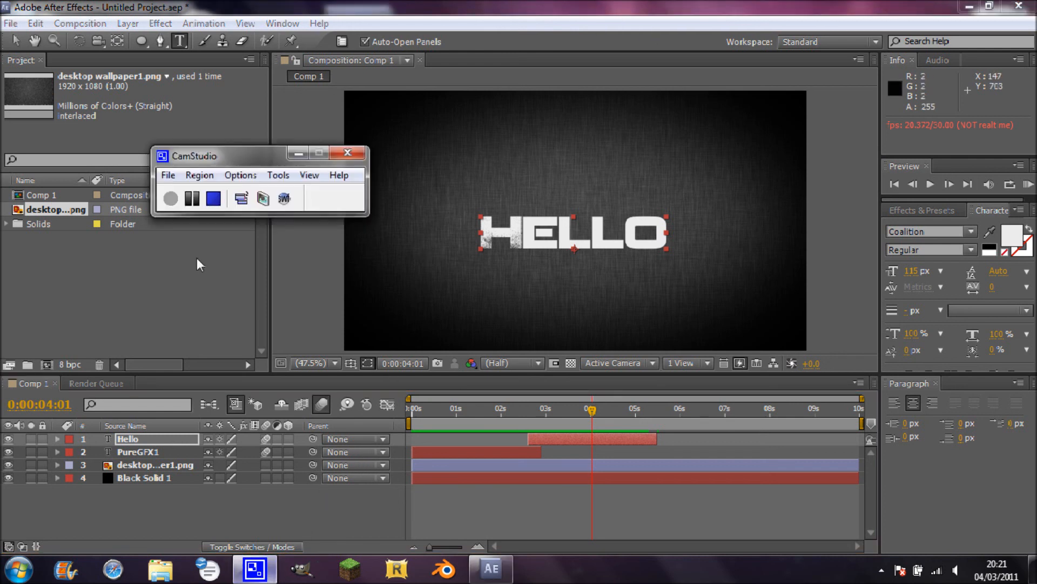
pyautogui.click(214, 198)
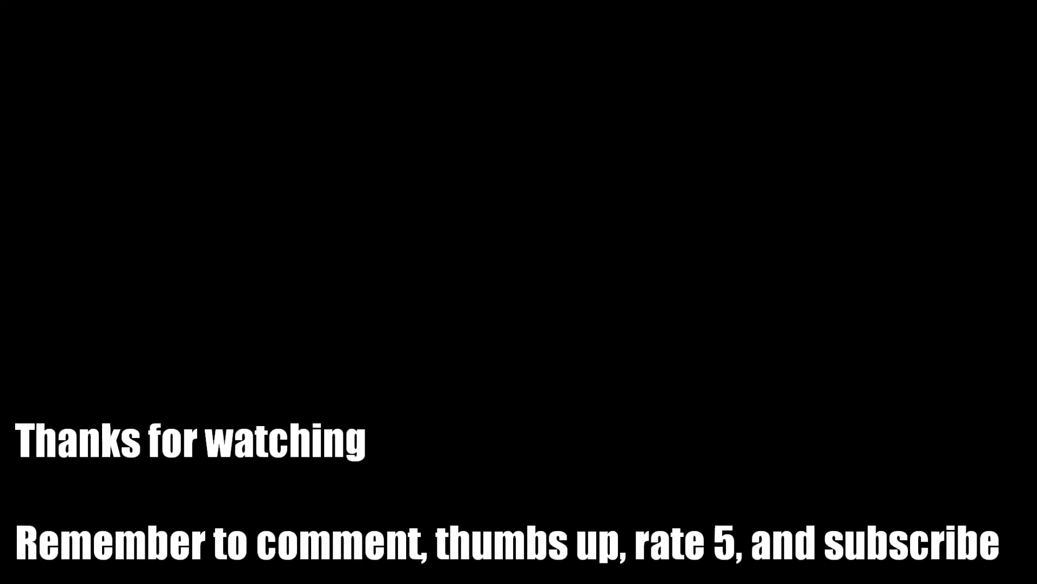